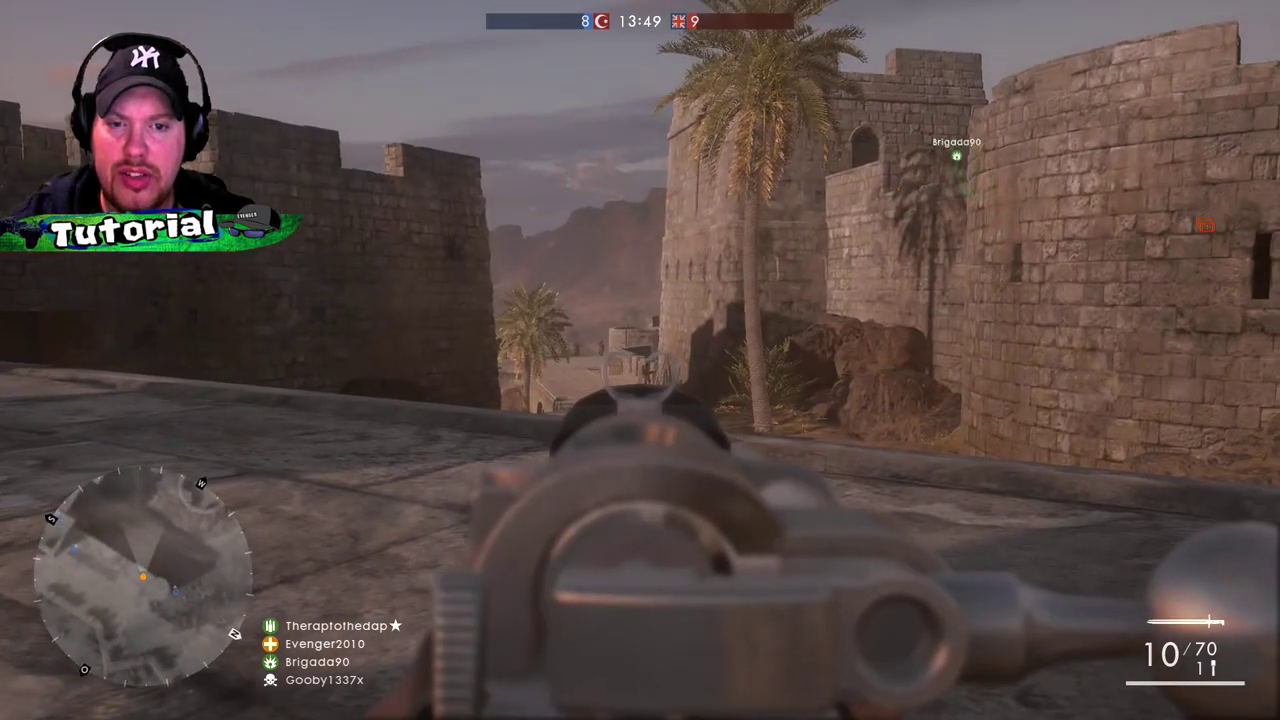
left_click(640, 360)
left_click(640, 360)
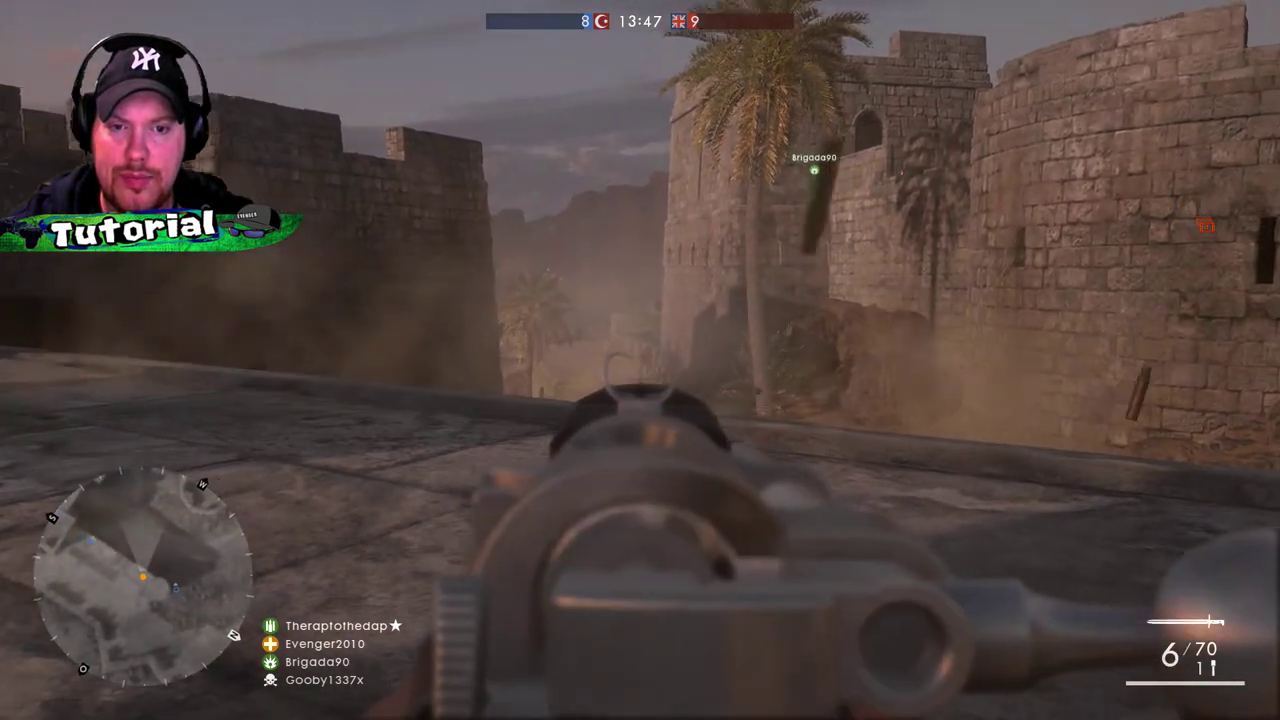
left_click(640, 360)
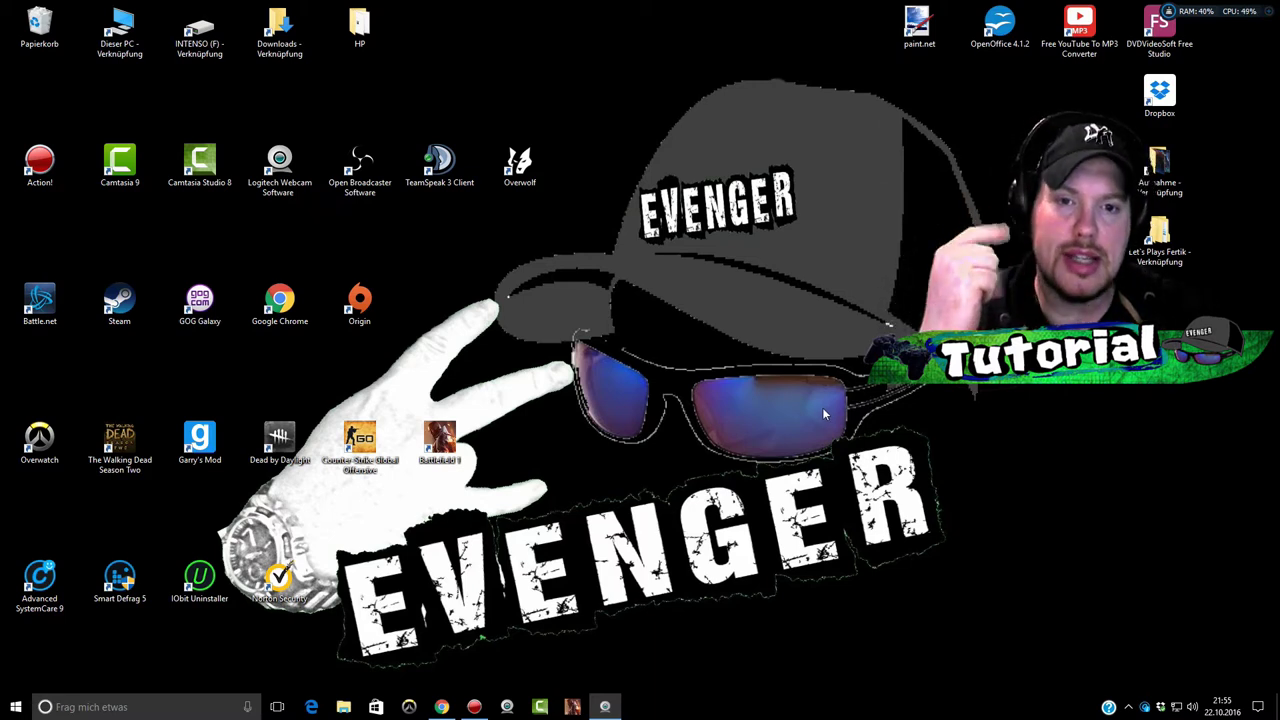
Open the settings folder inside the Battlefield 1 folder in Dokumente
double_click(122, 32)
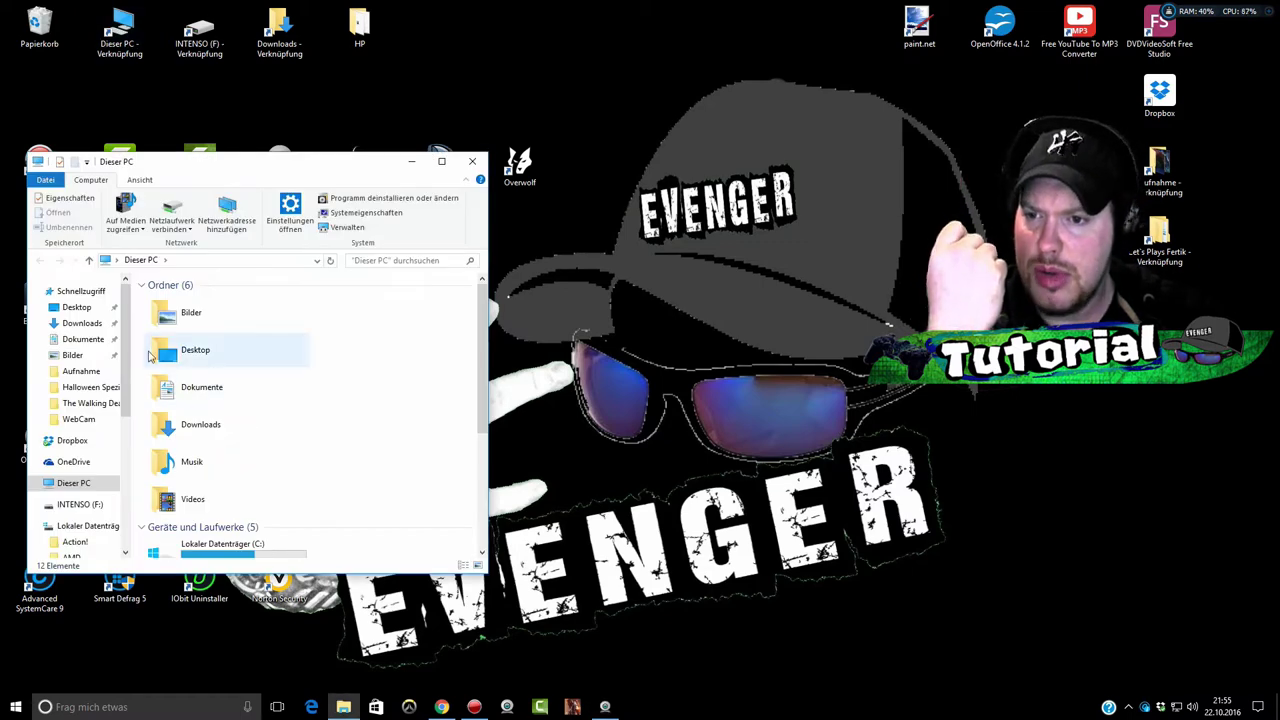
left_click(81, 342)
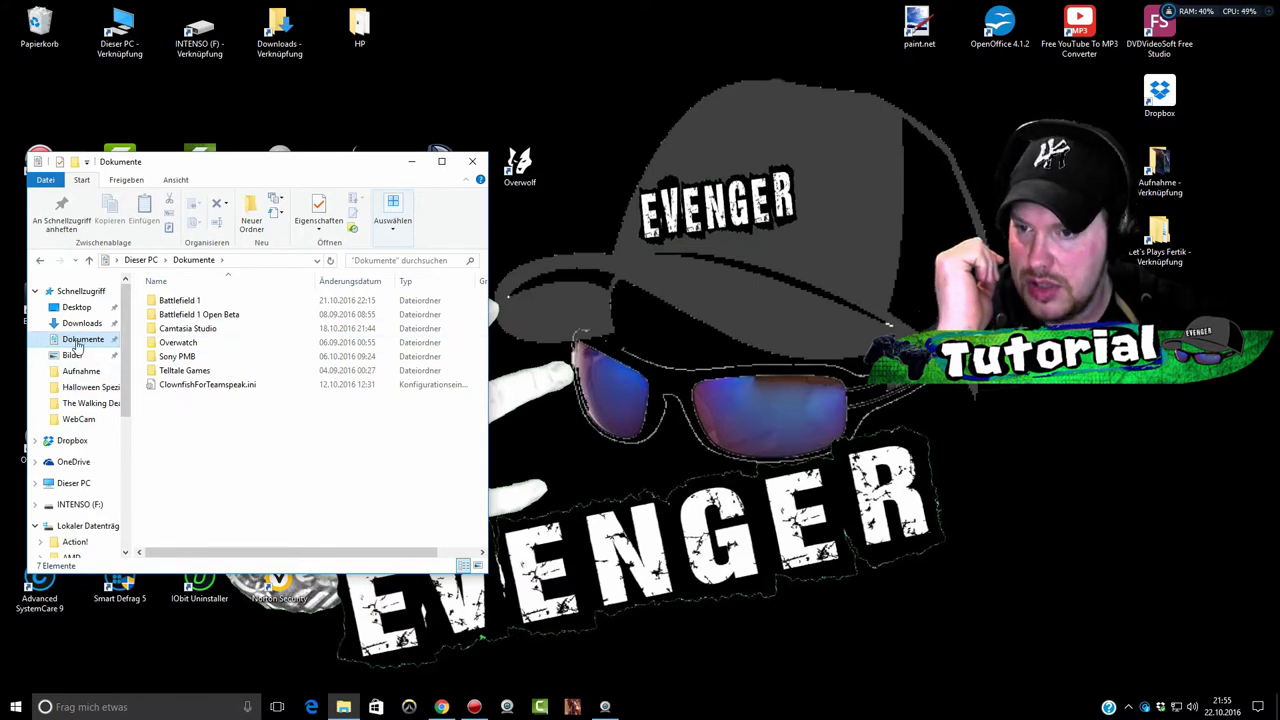
double_click(190, 302)
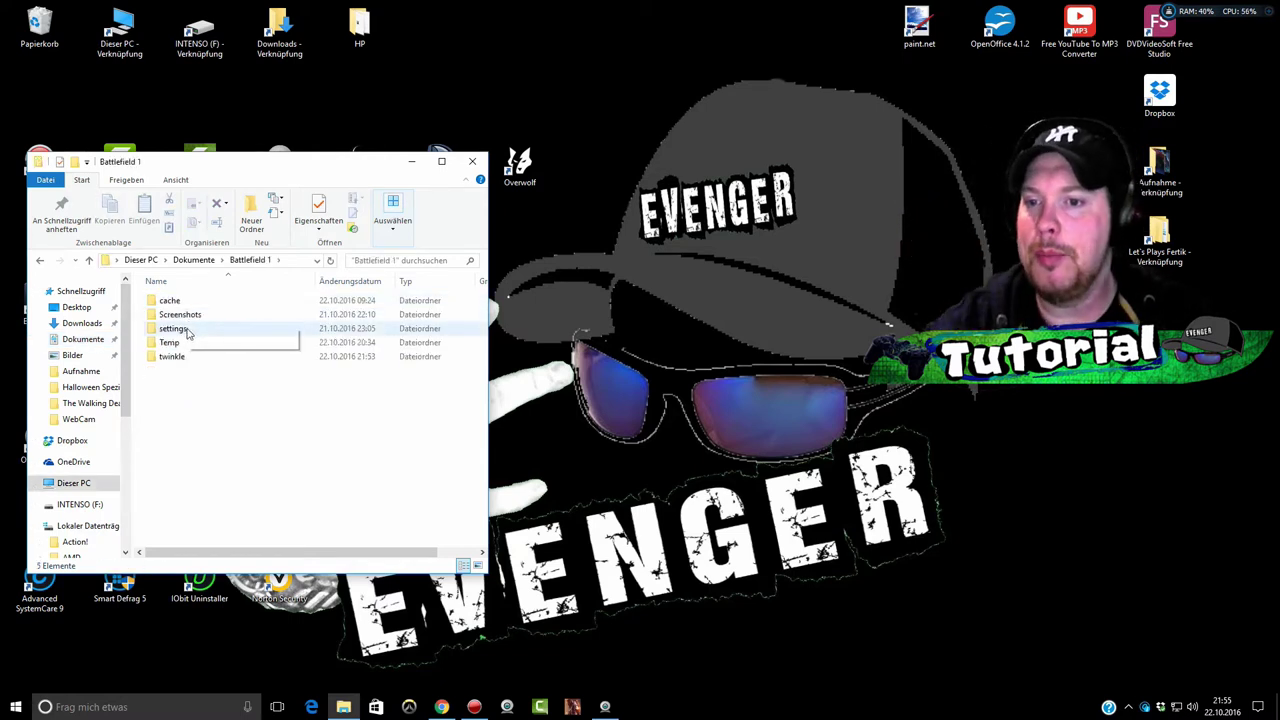
double_click(187, 331)
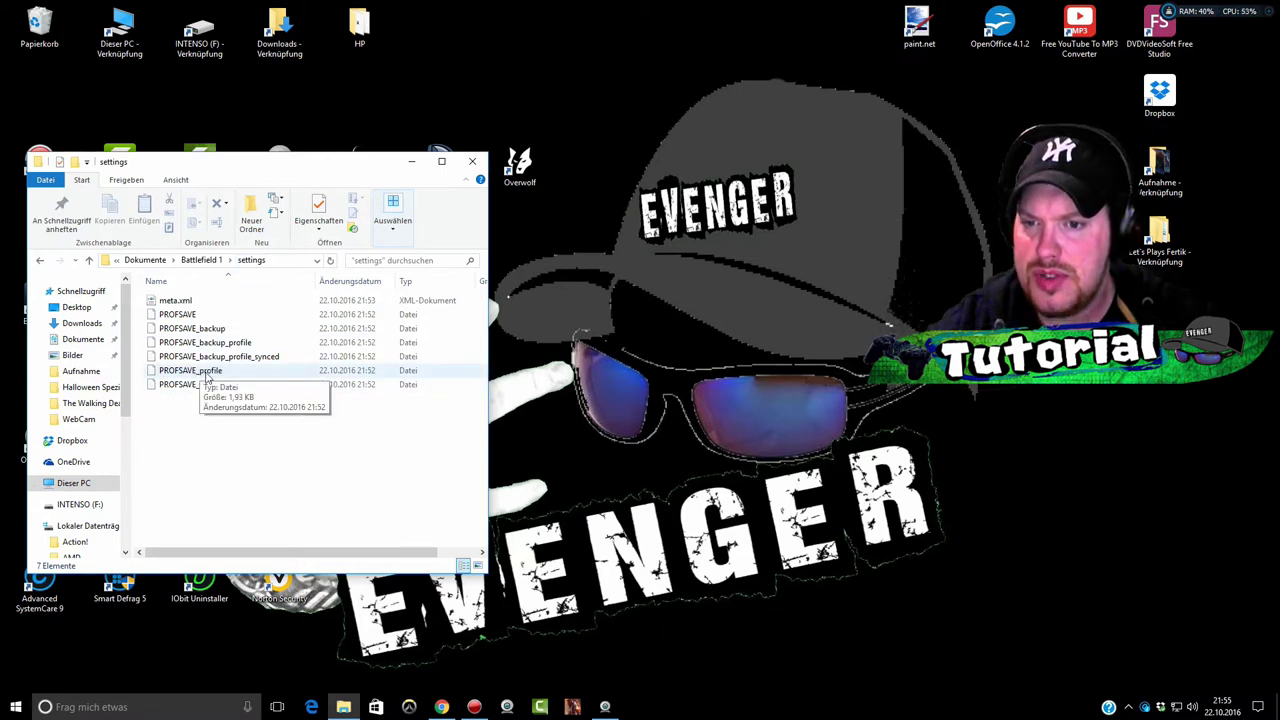
Open the PROFSAVE_profile file with the Editor text program
double_click(215, 372)
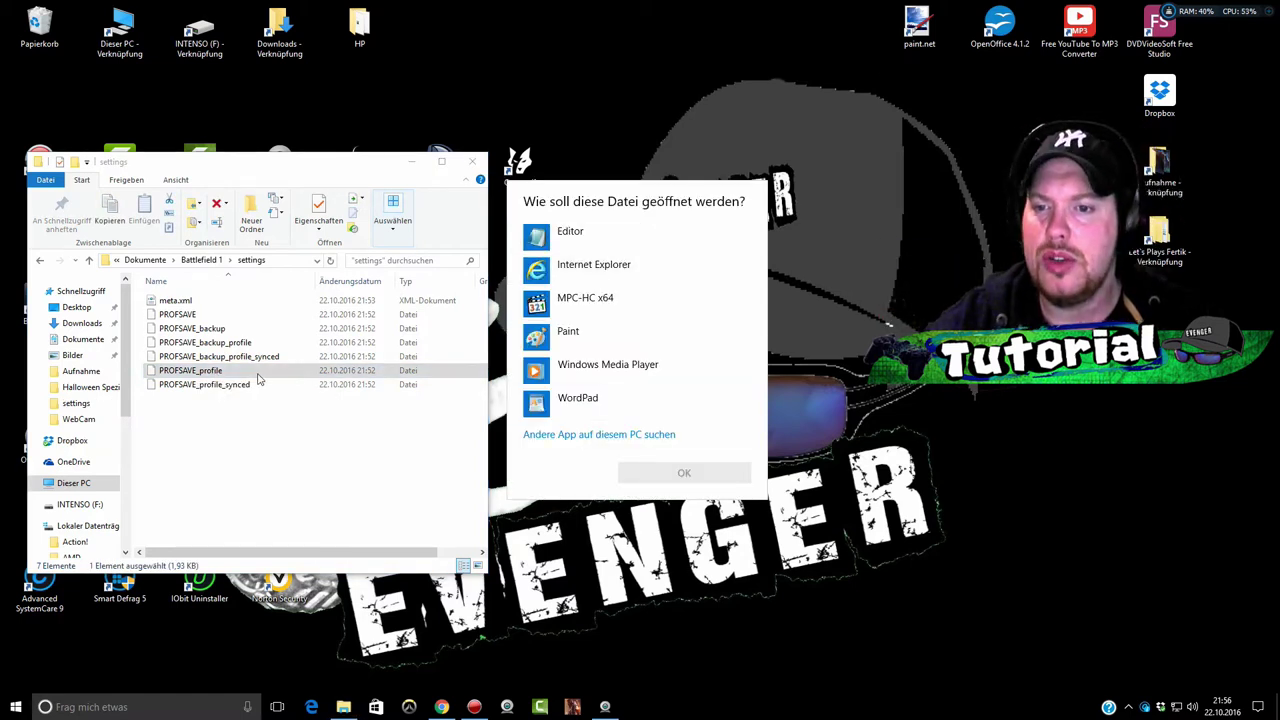
left_click(570, 244)
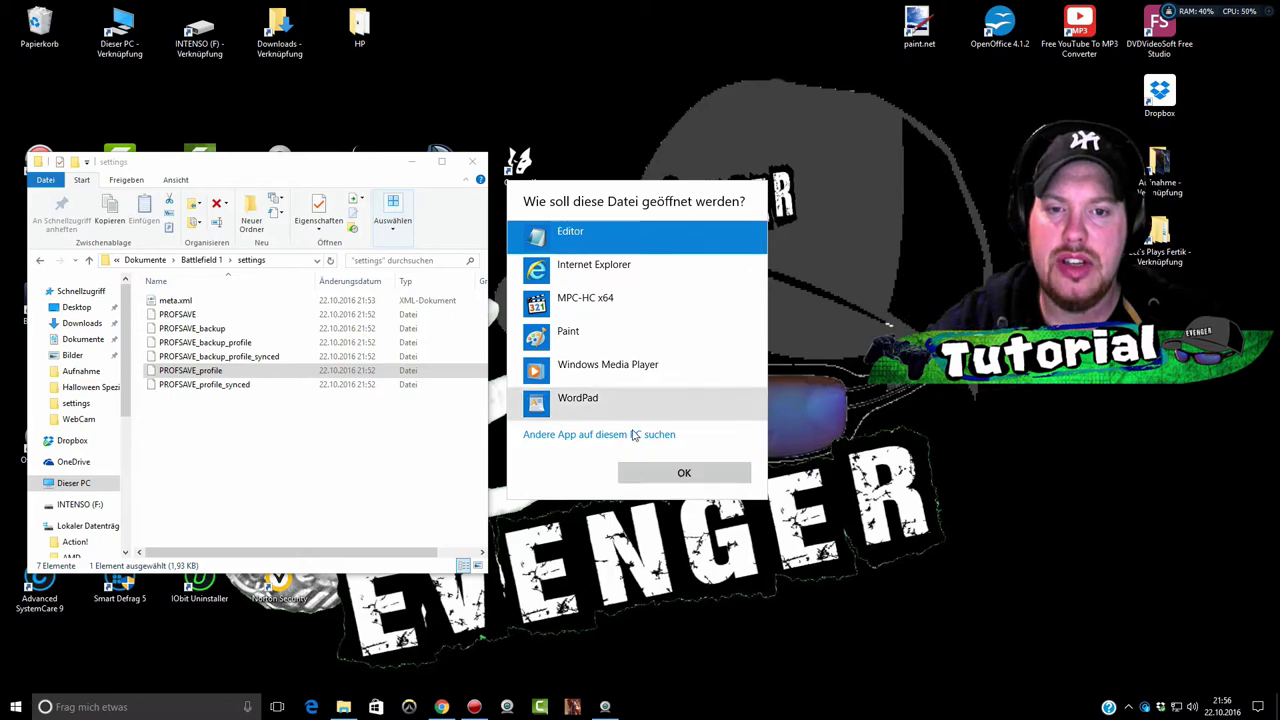
left_click(652, 470)
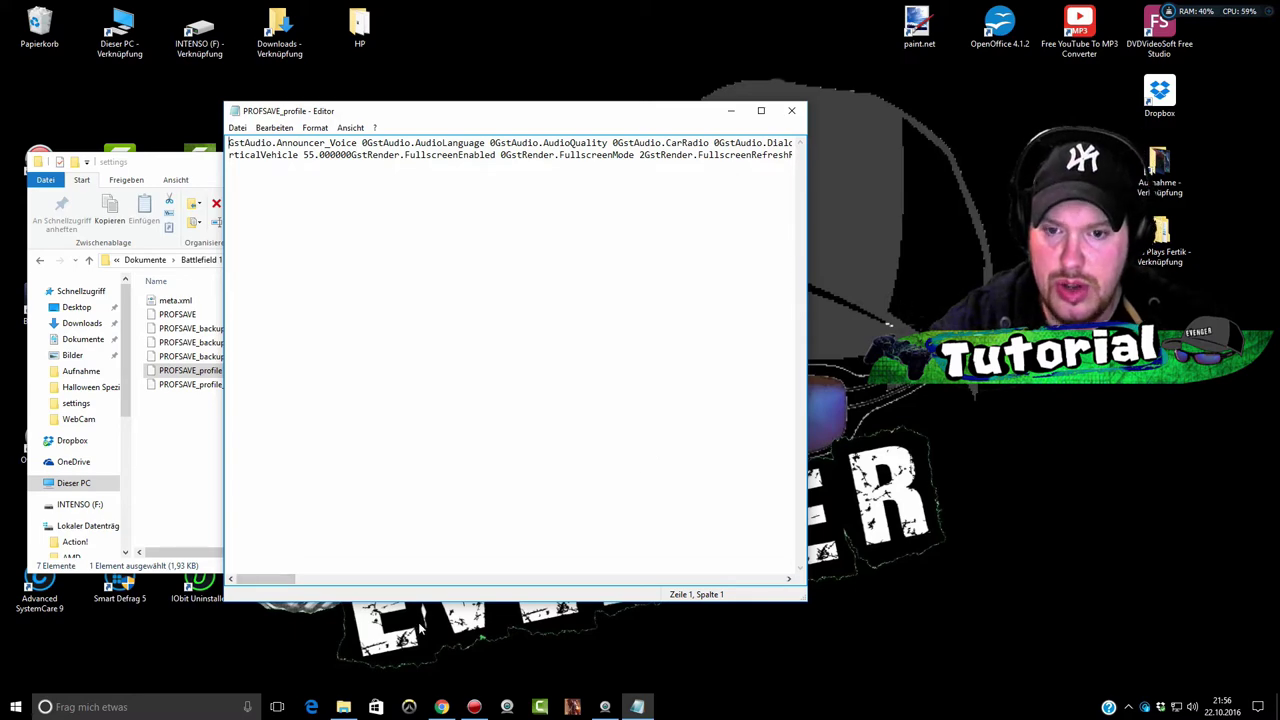
Set the GstRender.Dx12Enabled value to 0 in the PROFSAVE_profile text
left_click(777, 584)
left_click_drag(771, 586, 709, 580)
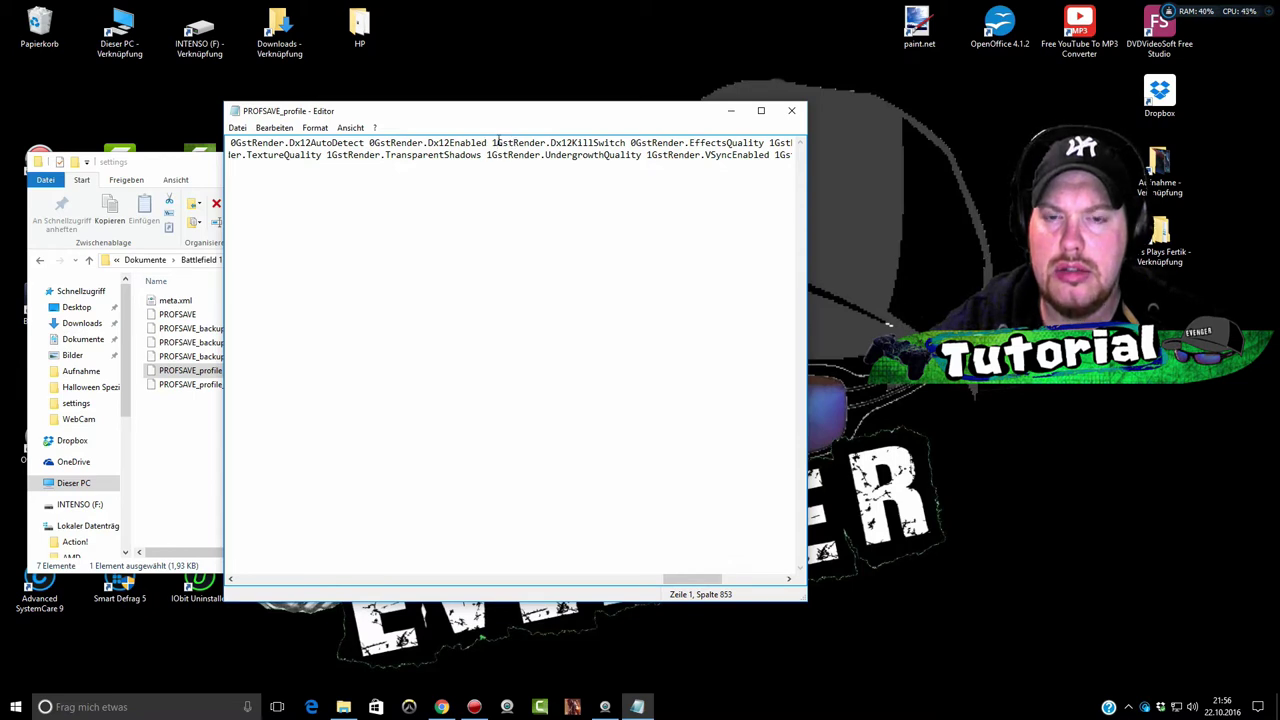
left_click_drag(497, 143, 491, 143)
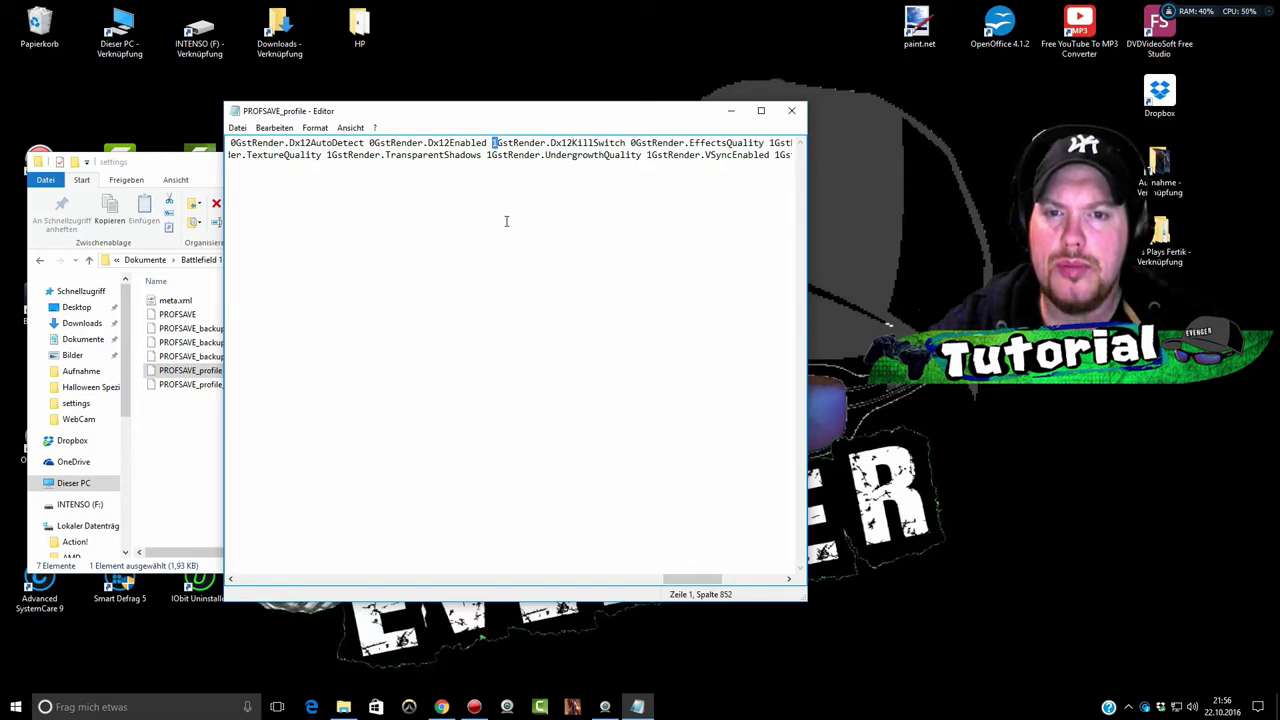
type("0")
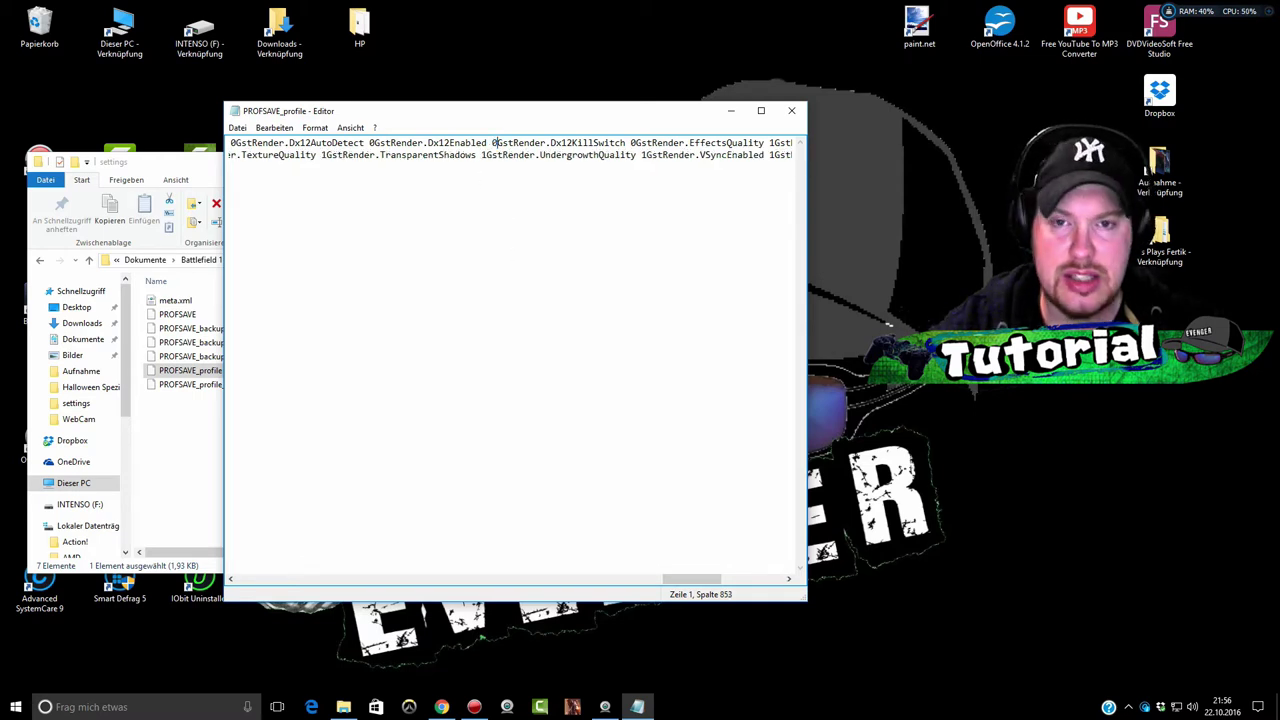
Set GstRender.Dx12Enabled back to 1 and remove the stray line break after it
left_click_drag(499, 137, 491, 139)
left_click(484, 143)
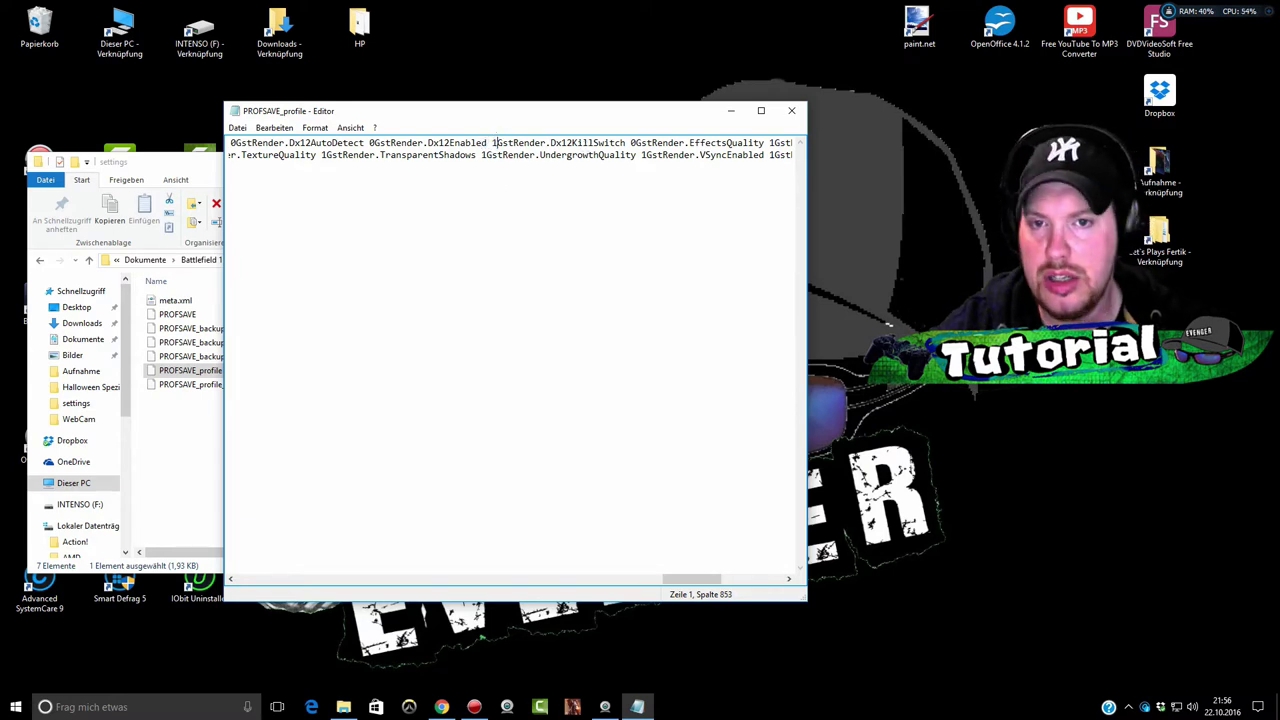
key("Return")
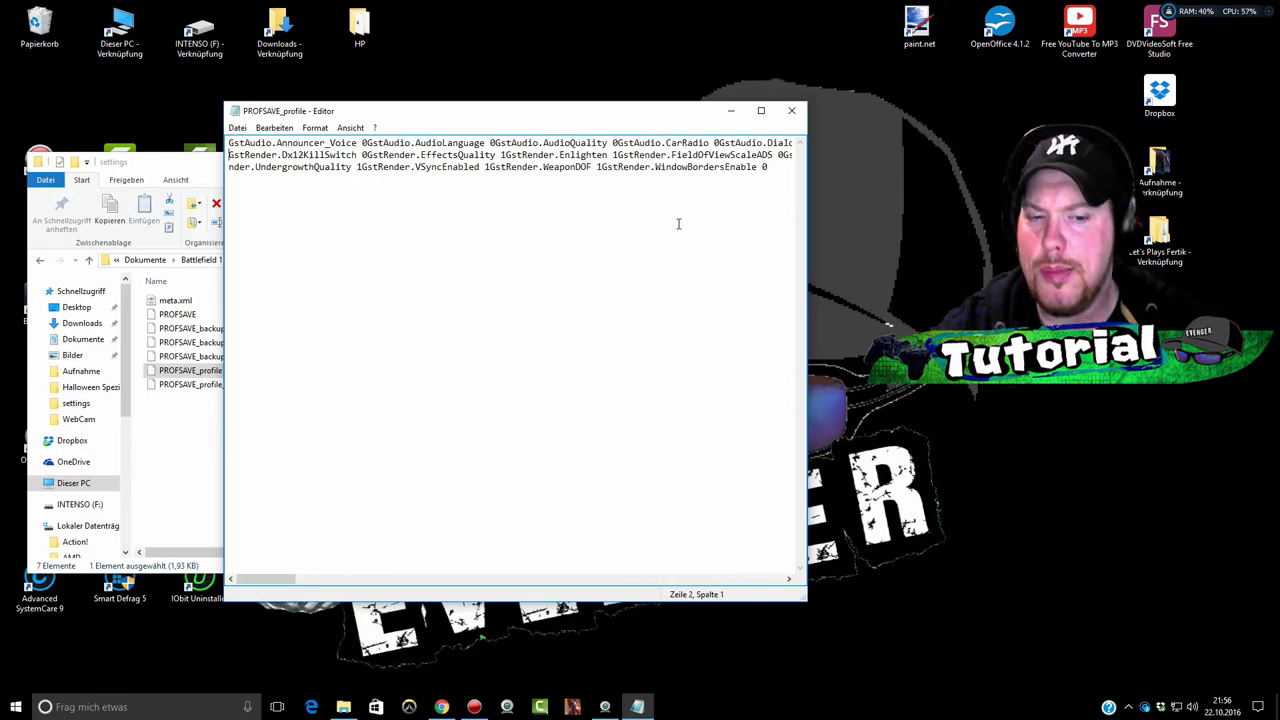
key("BackSpace")
type("1")
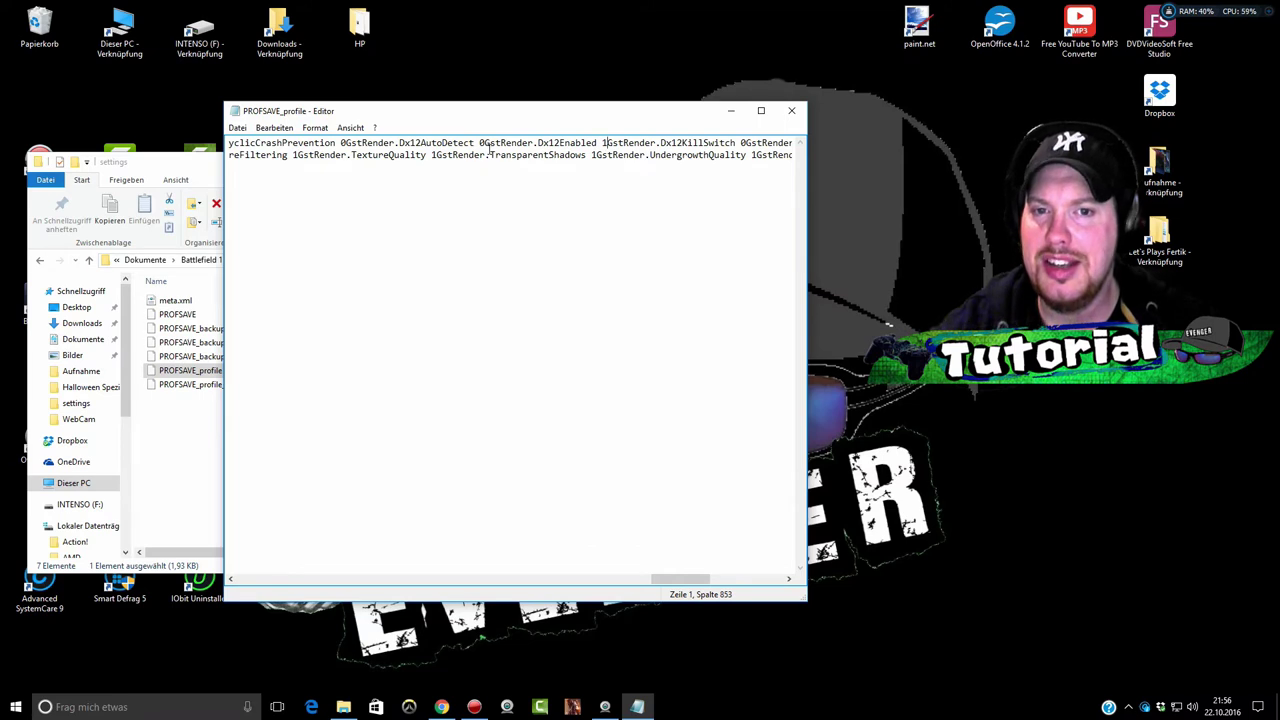
Close PROFSAVE_profile without saving the changes and close the settings folder window
left_click(237, 128)
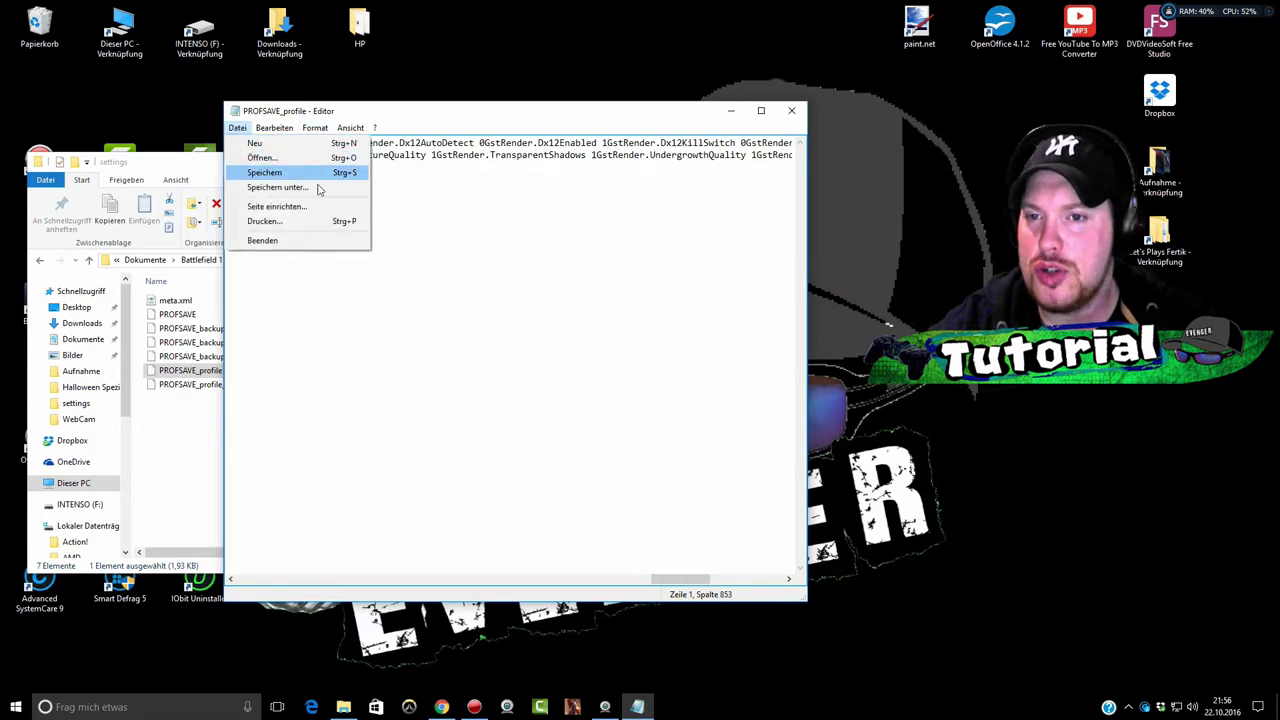
left_click(797, 111)
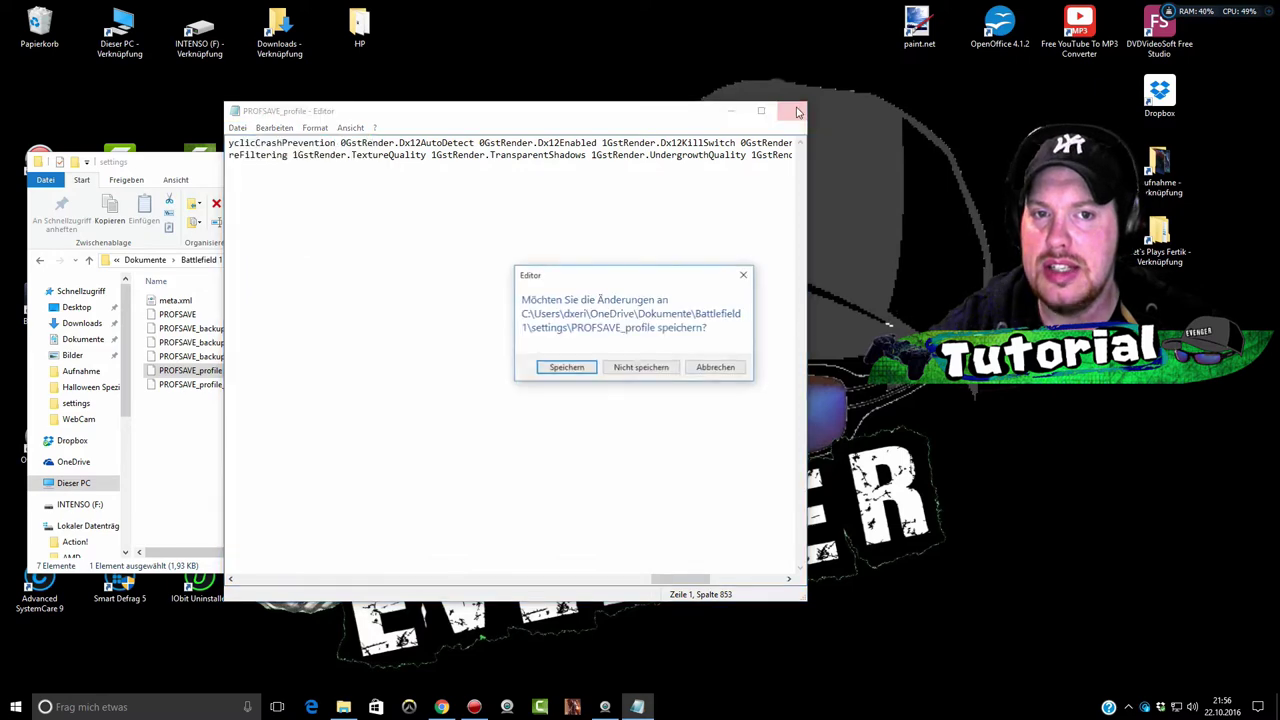
left_click(641, 367)
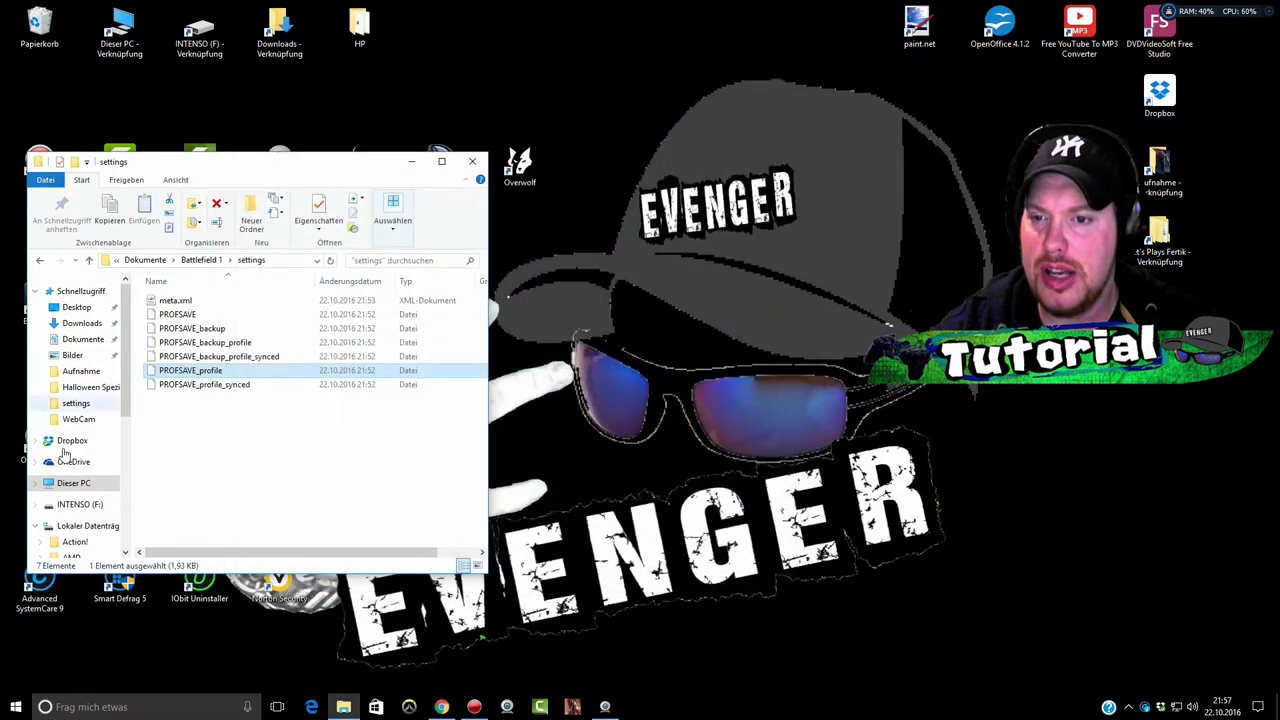
left_click_drag(337, 161, 605, 191)
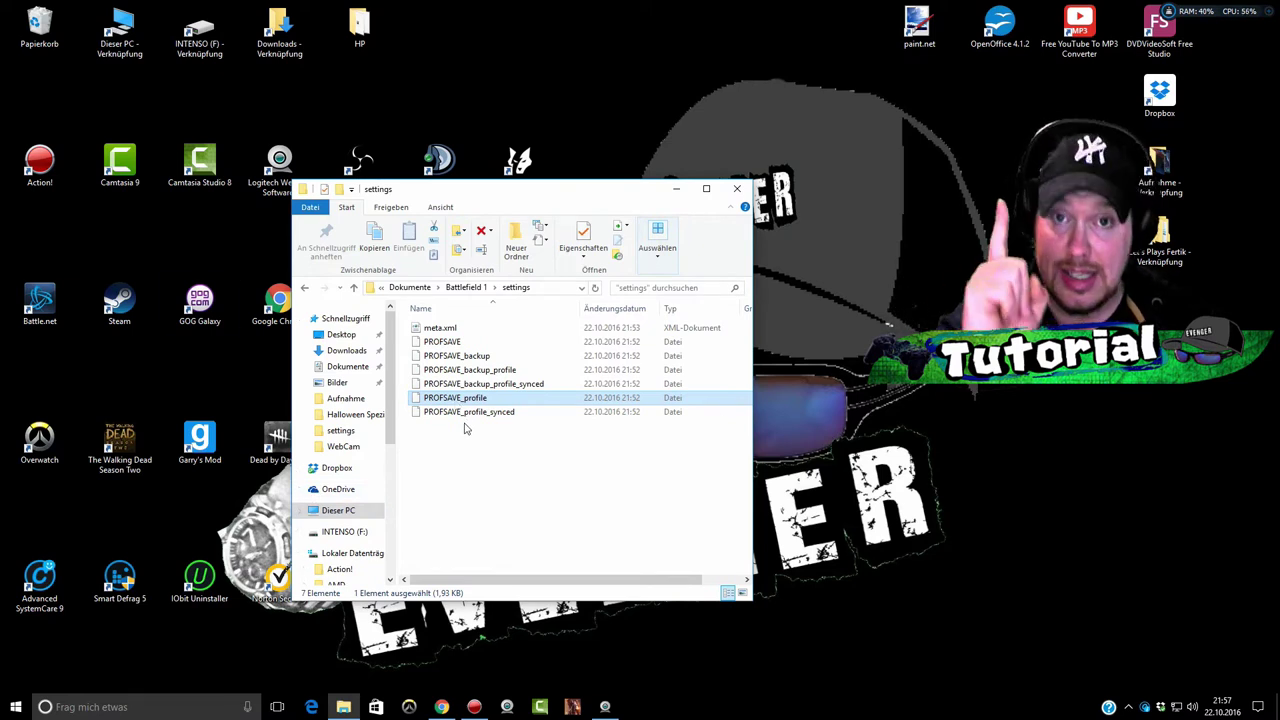
left_click(742, 190)
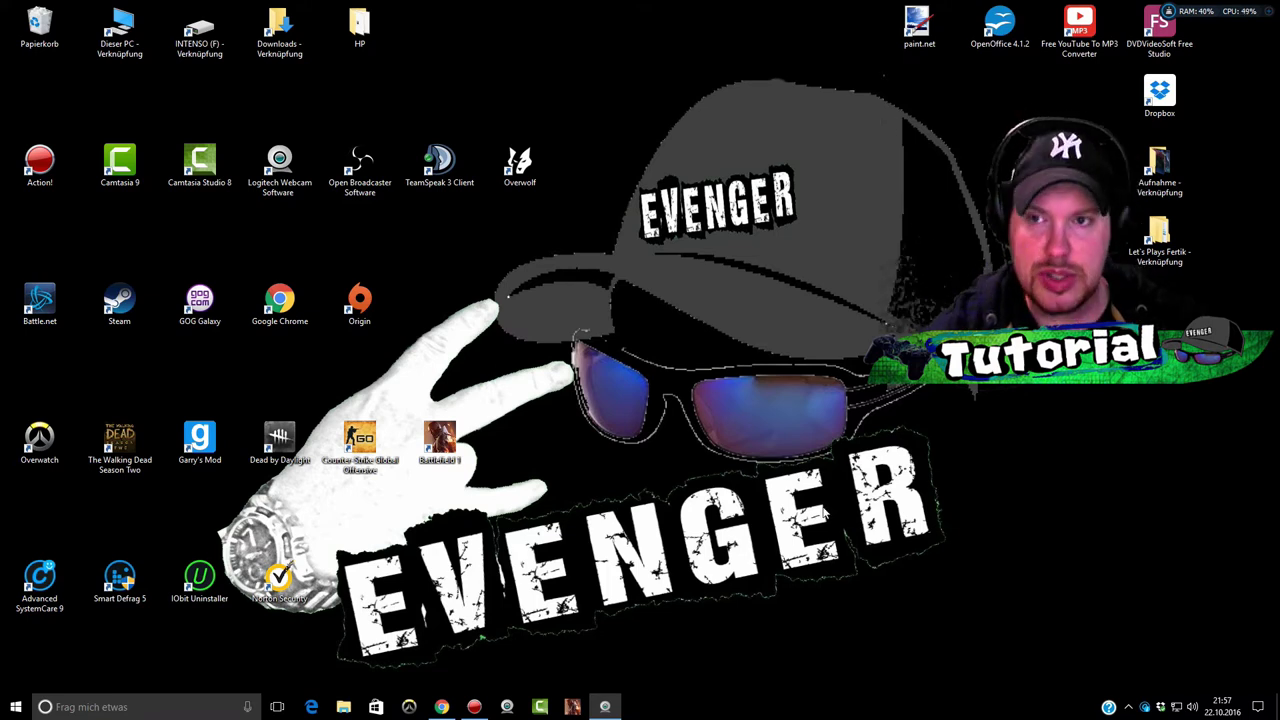
right_click(726, 364)
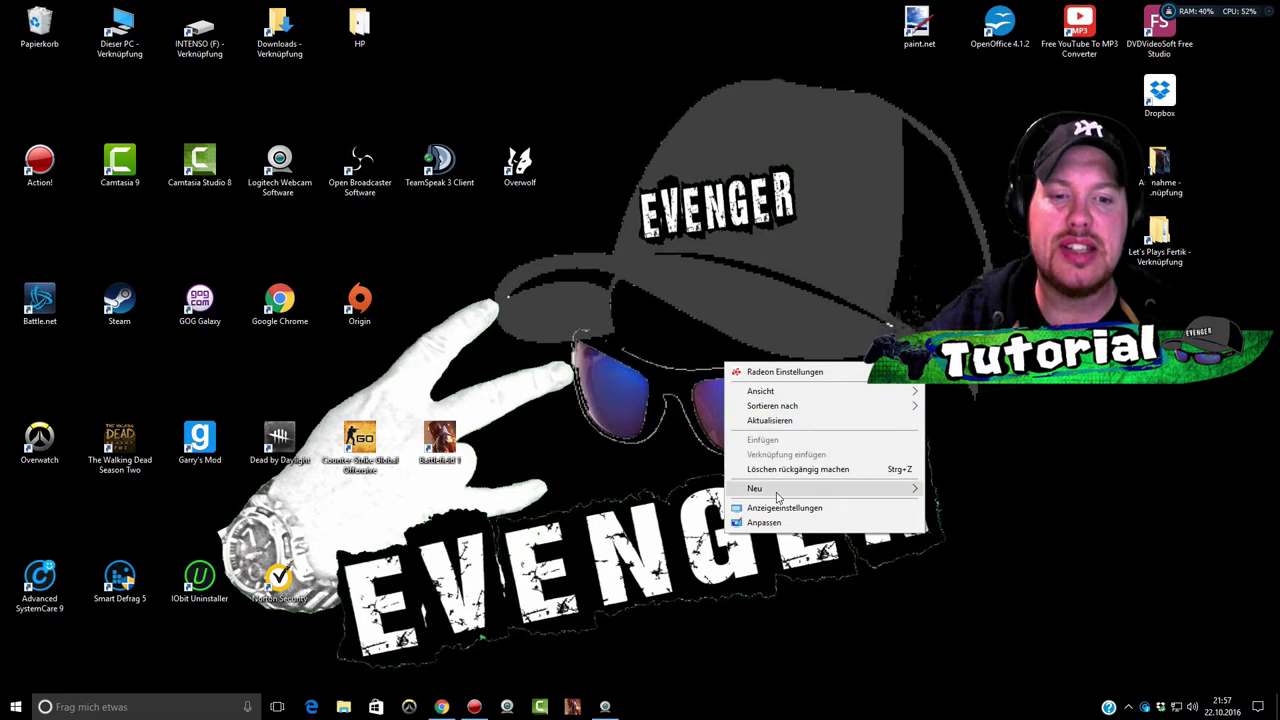
mouse_move(780, 495)
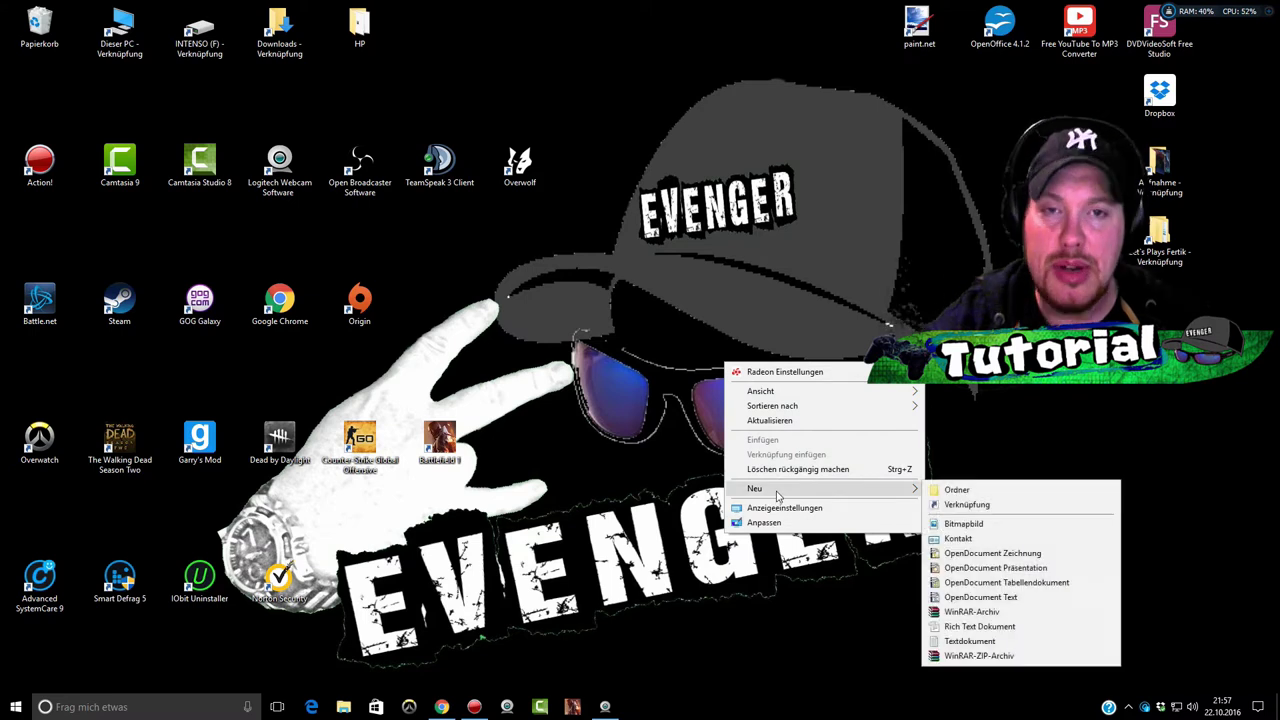
left_click(960, 490)
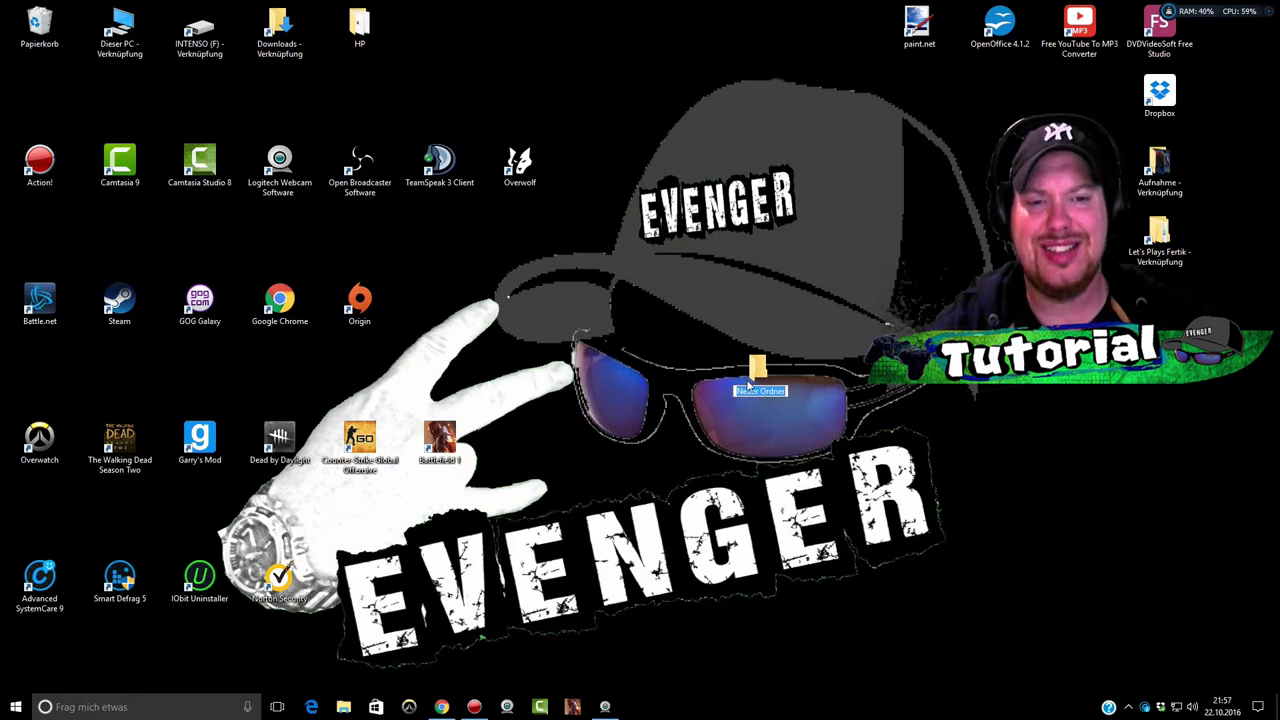
key("Return")
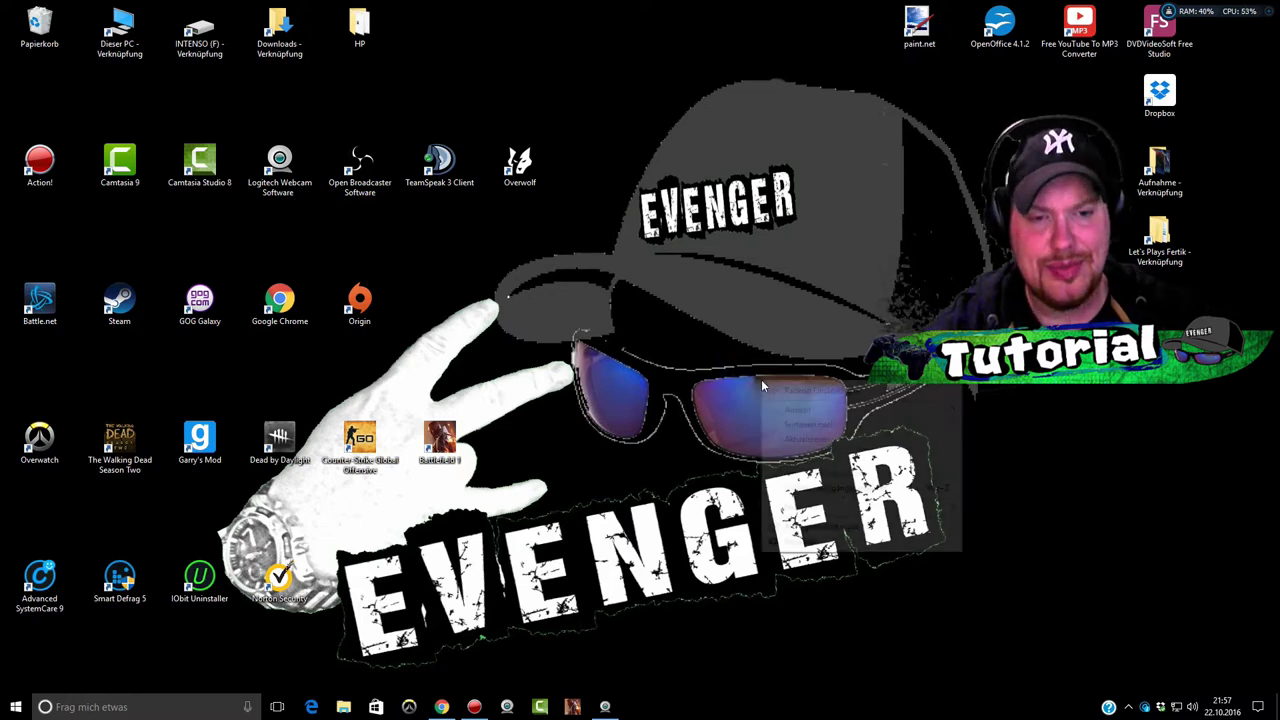
Create a new text document on the desktop and name it user.cfg, accepting the changed file extension
right_click(761, 380)
mouse_move(829, 513)
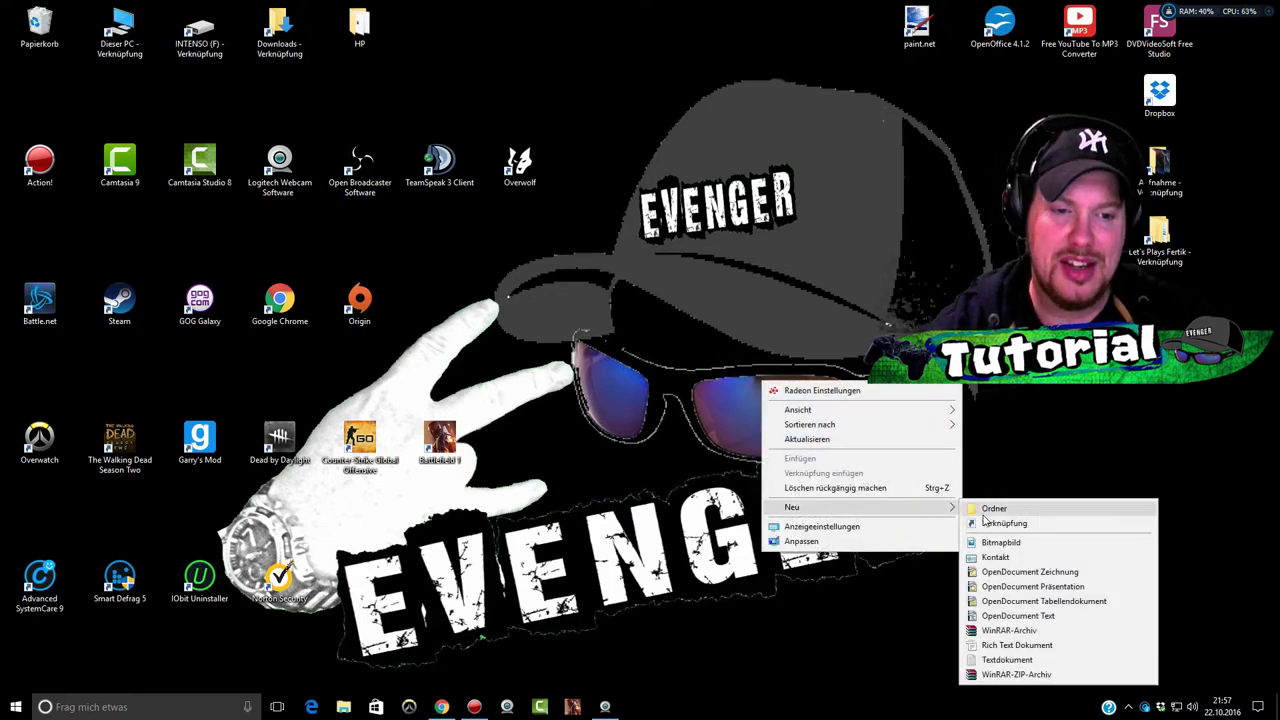
left_click(1006, 660)
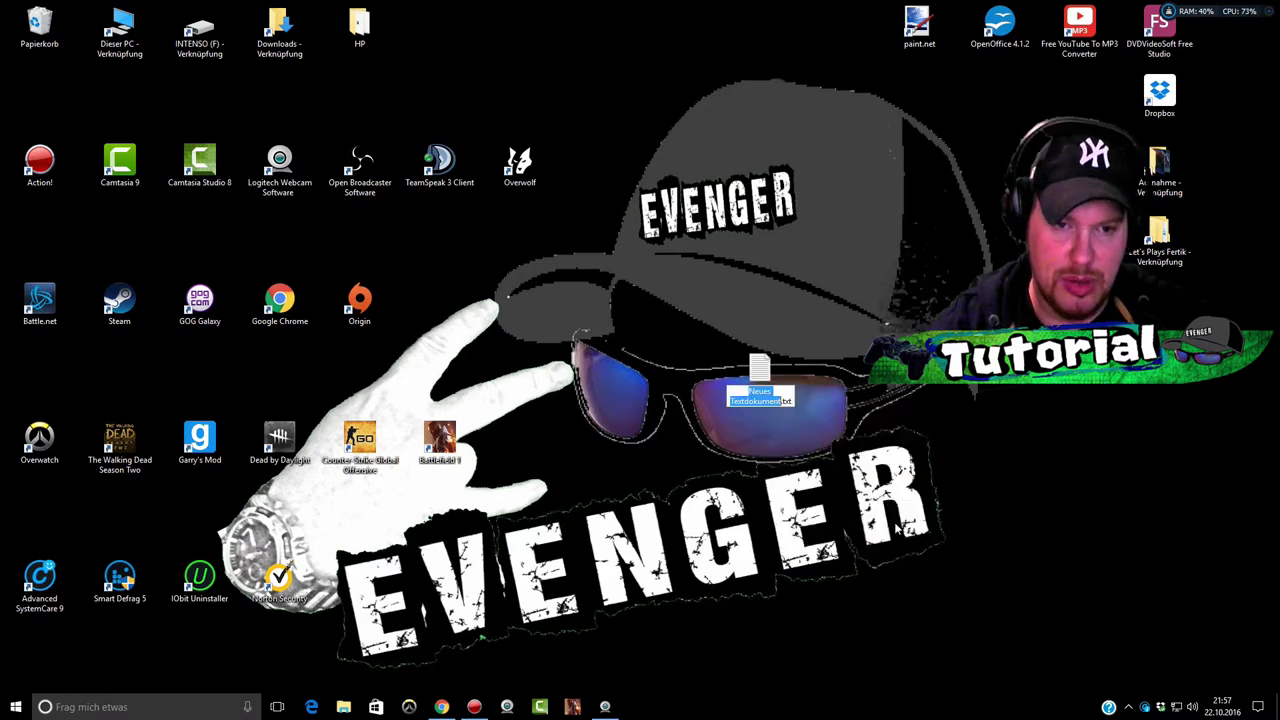
left_click(720, 398)
left_click_drag(718, 398, 703, 375)
type("user")
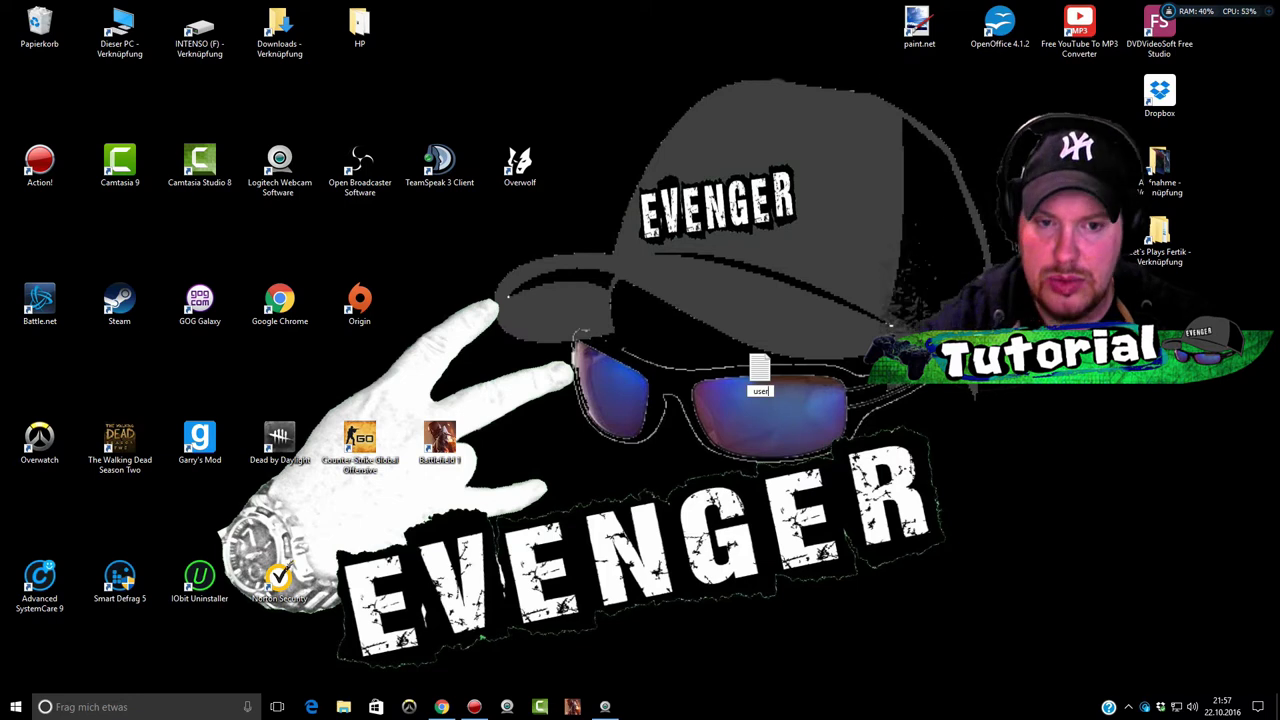
type(".cfg")
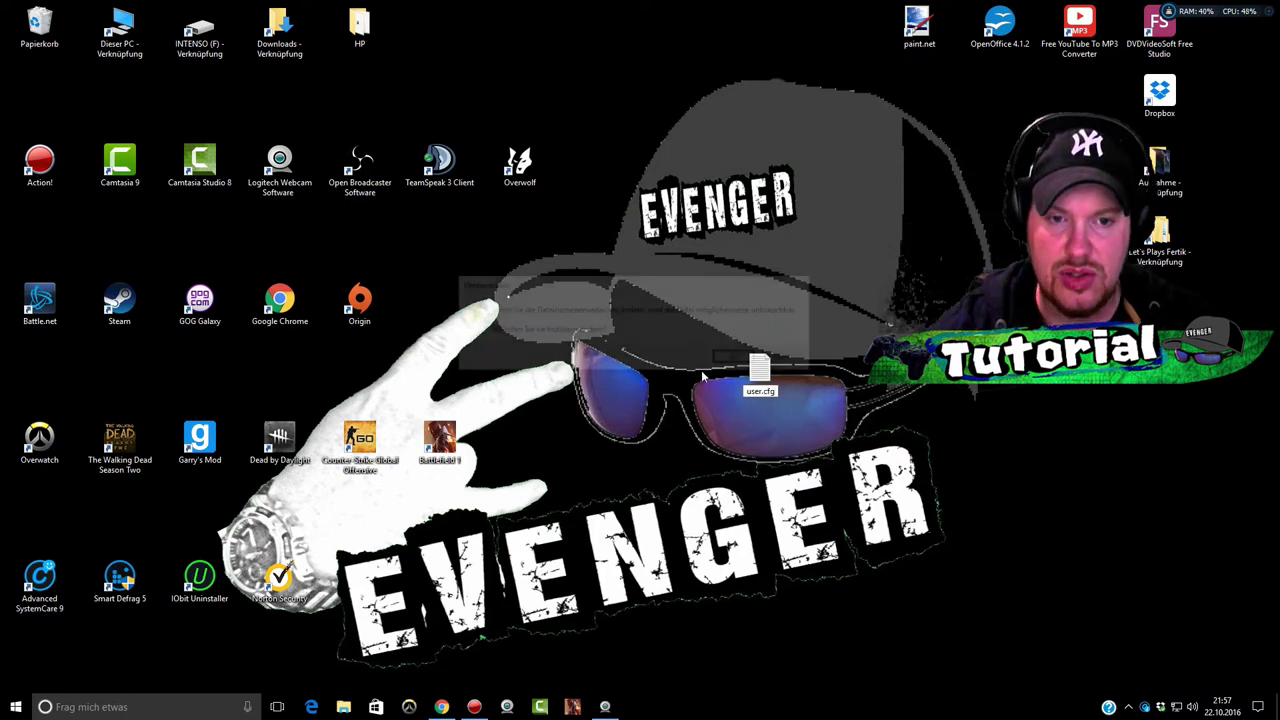
key("Return")
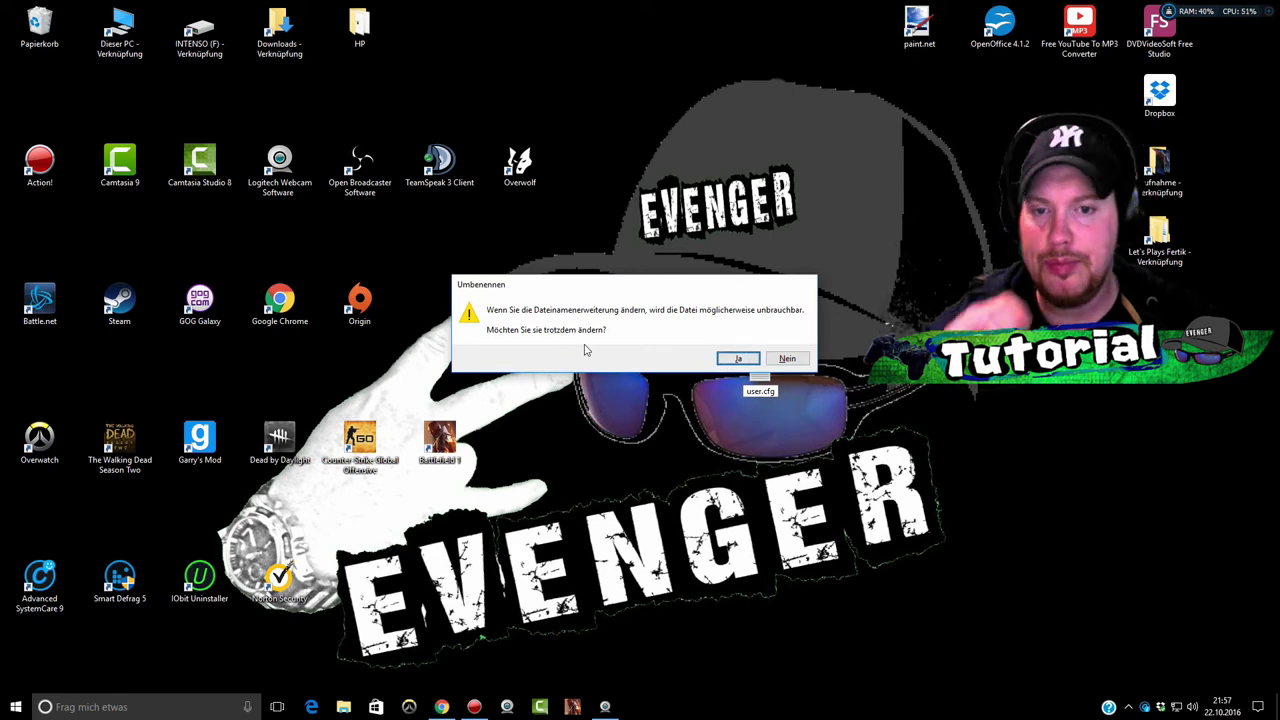
left_click(740, 359)
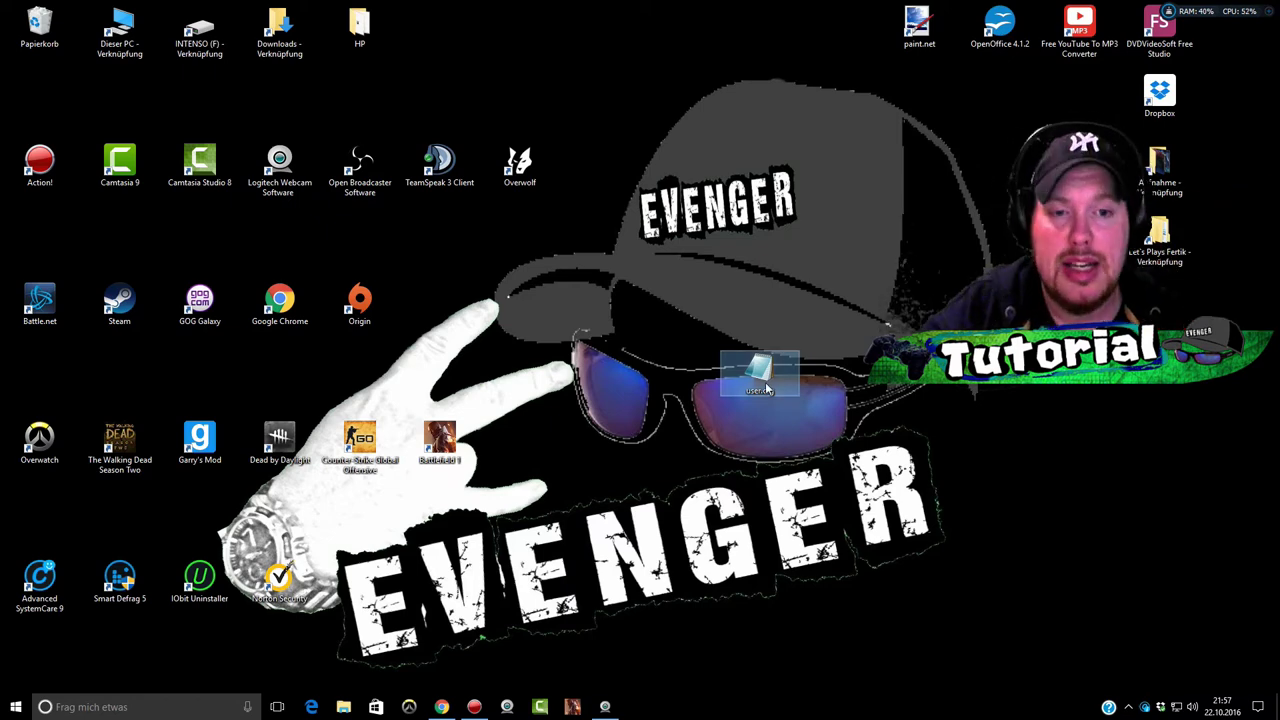
Fill user.cfg with the render settings from RenderDevice.PresentAsync 0 to RenderDevice.StereoSoldierZoomConvergenc---eScale 0, including GameTime.Maxvariablefps 120 100-120fps, then save and close it
double_click(760, 385)
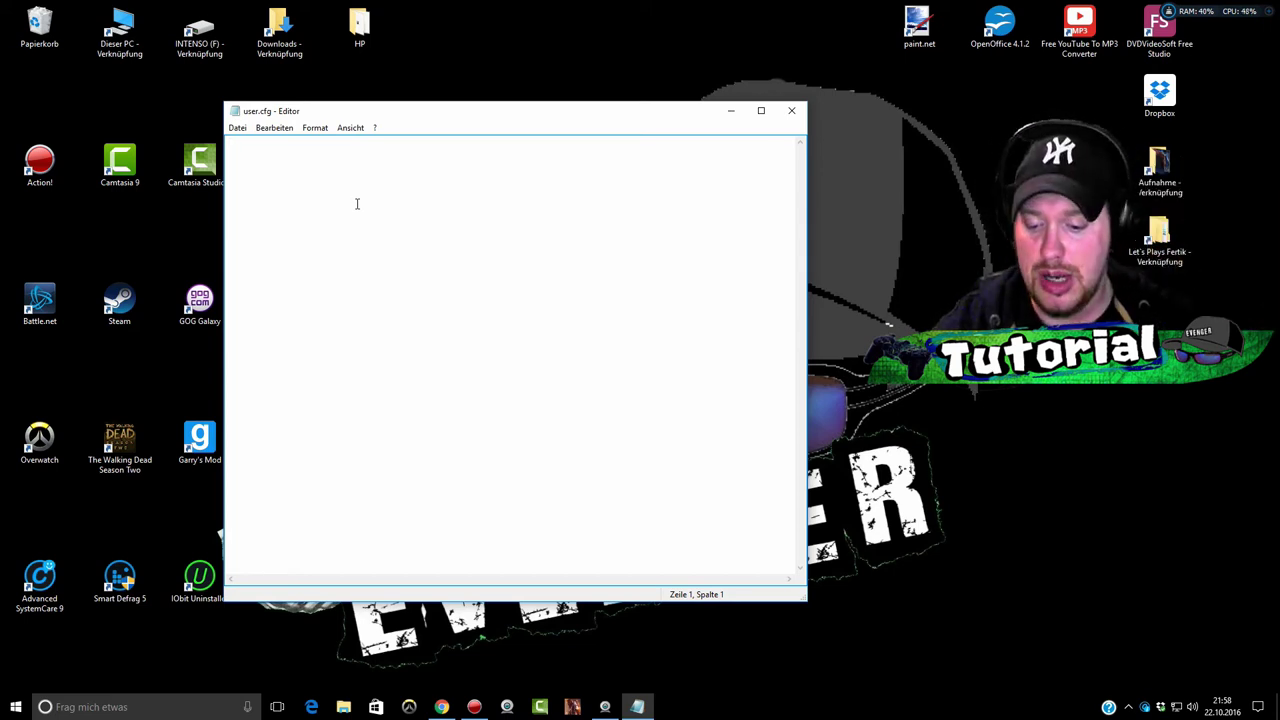
type("RenderDevice.PresentAsync 0 GameTime.MaxVariableFps 120 100-120fps PostProcess.DofMethod 0 PostProcess.DynamicAOMethod 0 PostProcess.DynamicAOEnable 0 Render.VSyncFlashTestEnable 0 WorldRender.TransparencyShadowmapsEnable 0 WorldRender.SpotLightShadowmapEnable 0 WorldRender.SpotLightShadowmapResolution 1 WorldRender.LightTileCsPathEnable 0 WorldRender.PlanarReflectionEnable 0 RenderDevice.Dx11Enable 0 RenderDevice.Dx11Dot1Enable 0 RenderDevice.Dx11Dot1RuntimeEnable 0 RenderDevice.DxDiagDriverDetectionEnabl---e 0 RenderDevice.VSyncEnable 0 RenderDevice.RenderAheadLimit 0 RenderDevice.TripleBufferingEnable 0 RenderDevice.StereoSeparationScale 0 RenderDevice.StereoConvergenceScale 0 RenderDevice.StereoSoldierZoomConvergenc---eScale 0")
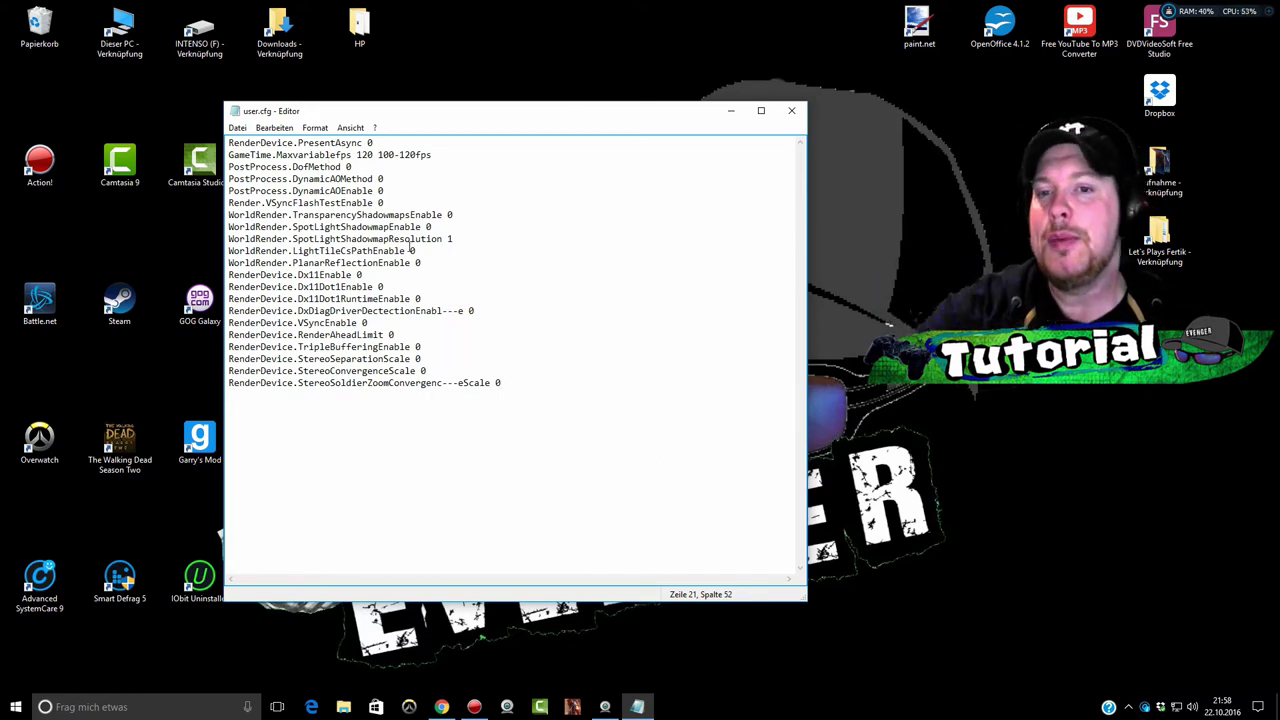
left_click(238, 129)
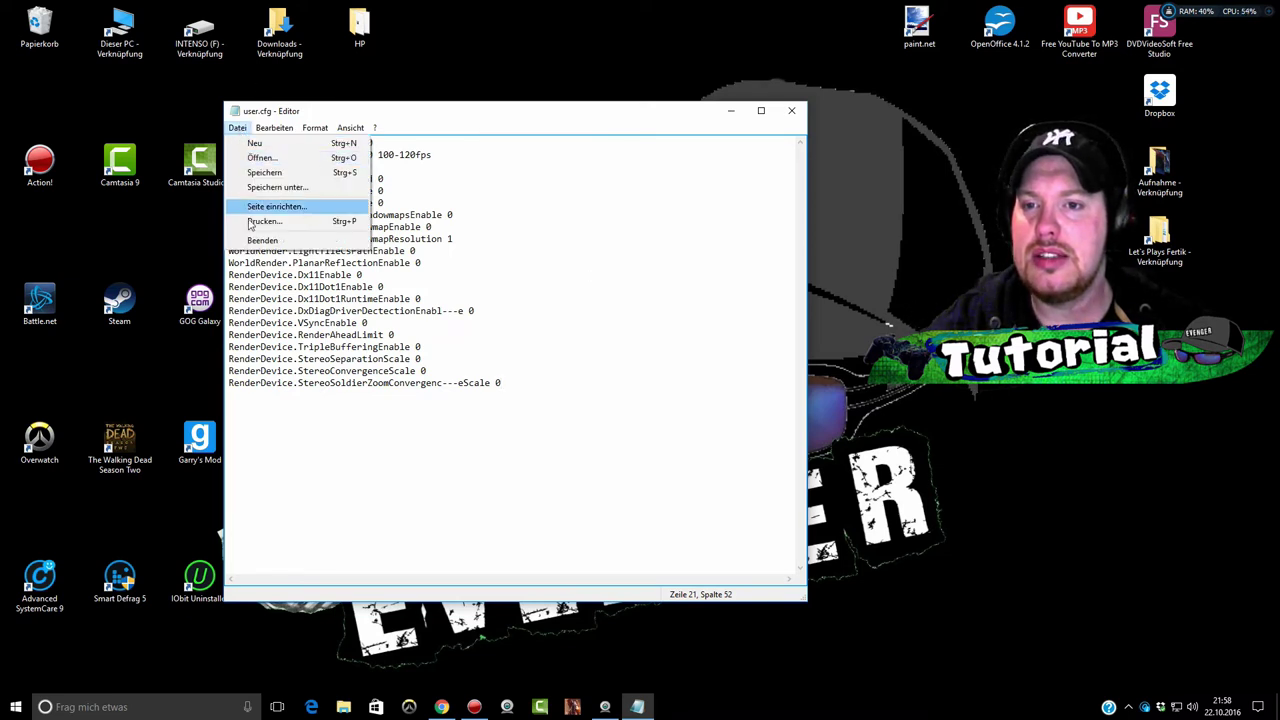
left_click(262, 172)
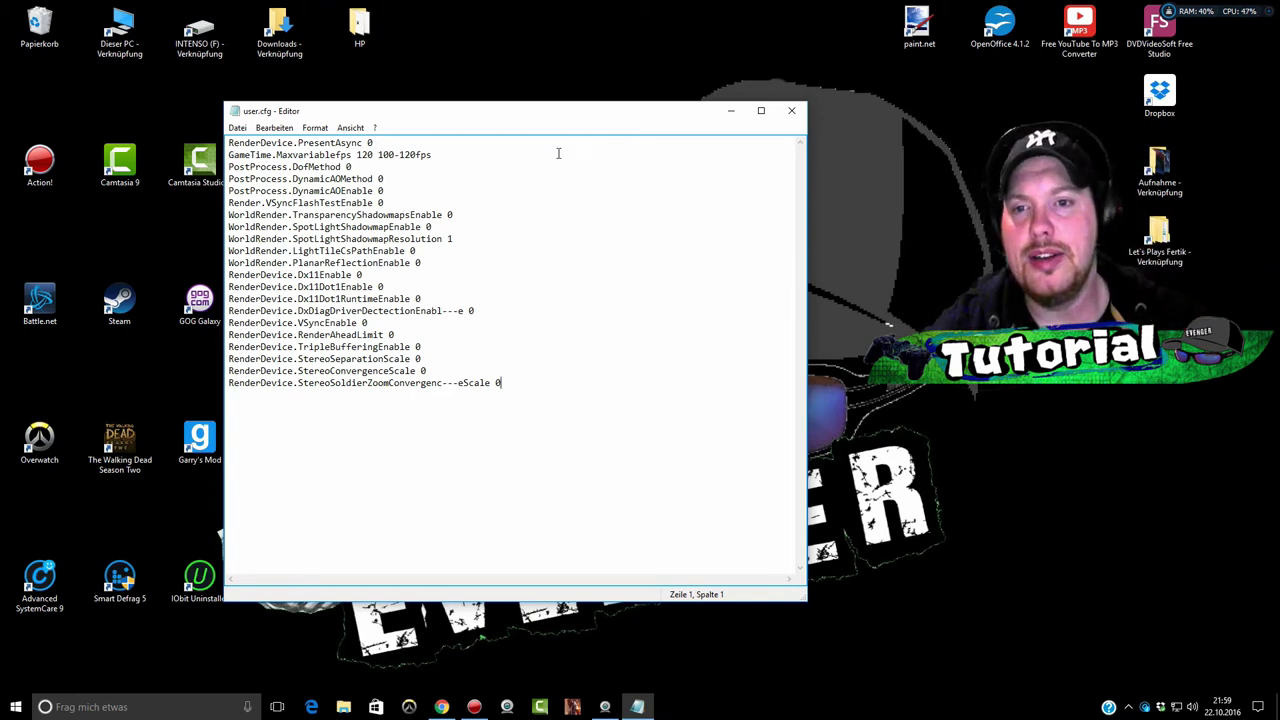
left_click(793, 111)
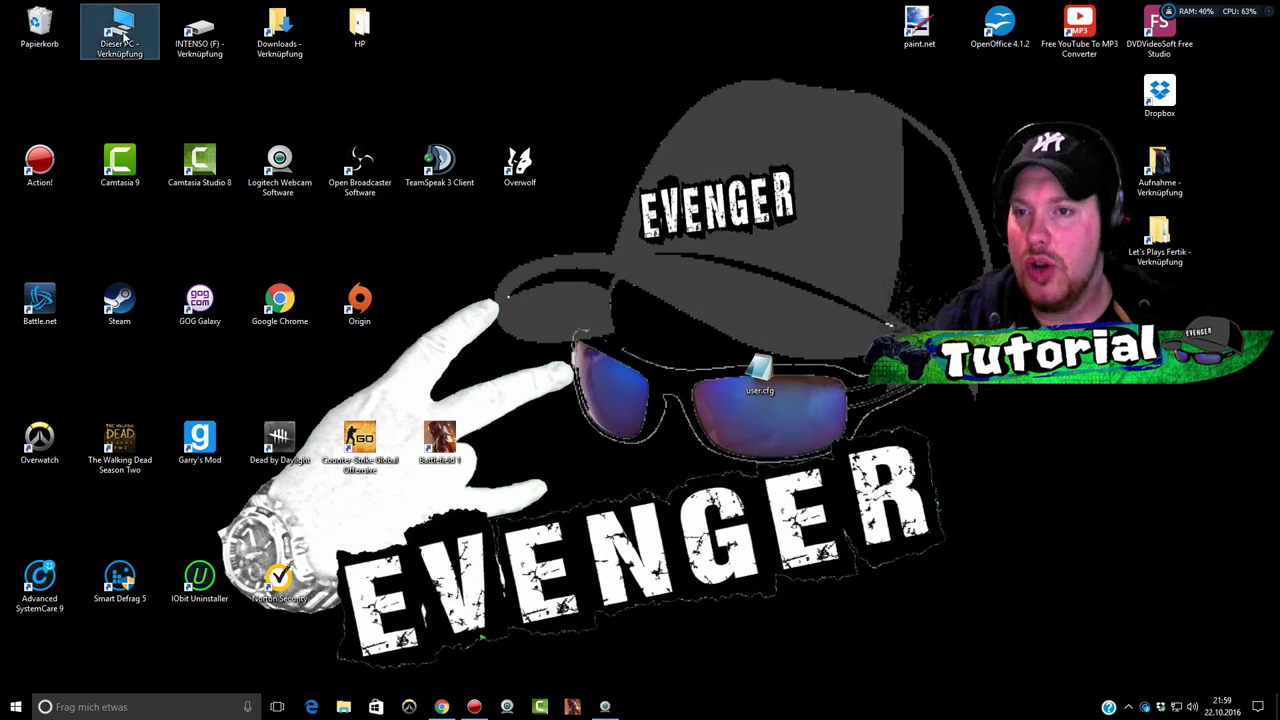
Open the Battlefield 1 installation folder inside the Origin folder on drive D: to view where user.cfg belongs
double_click(123, 36)
left_click_drag(614, 195, 420, 172)
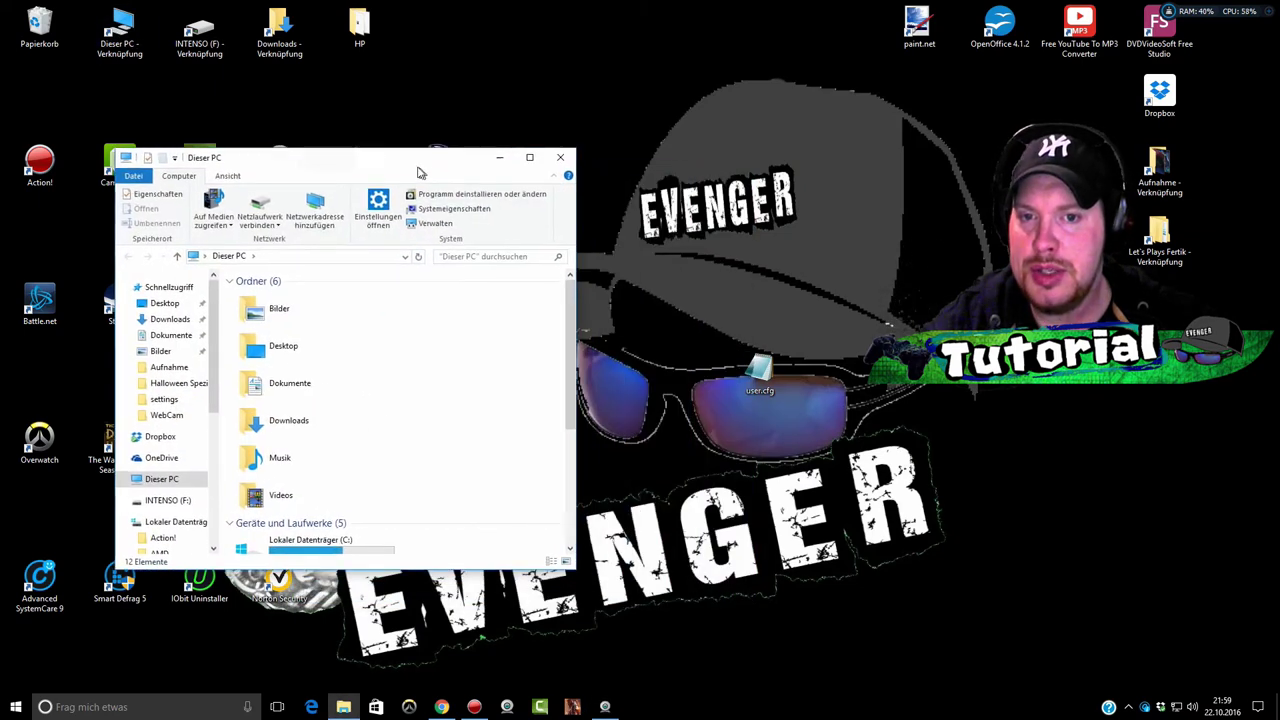
scroll(175, 330, "down", 3)
scroll(343, 518, "down", 3)
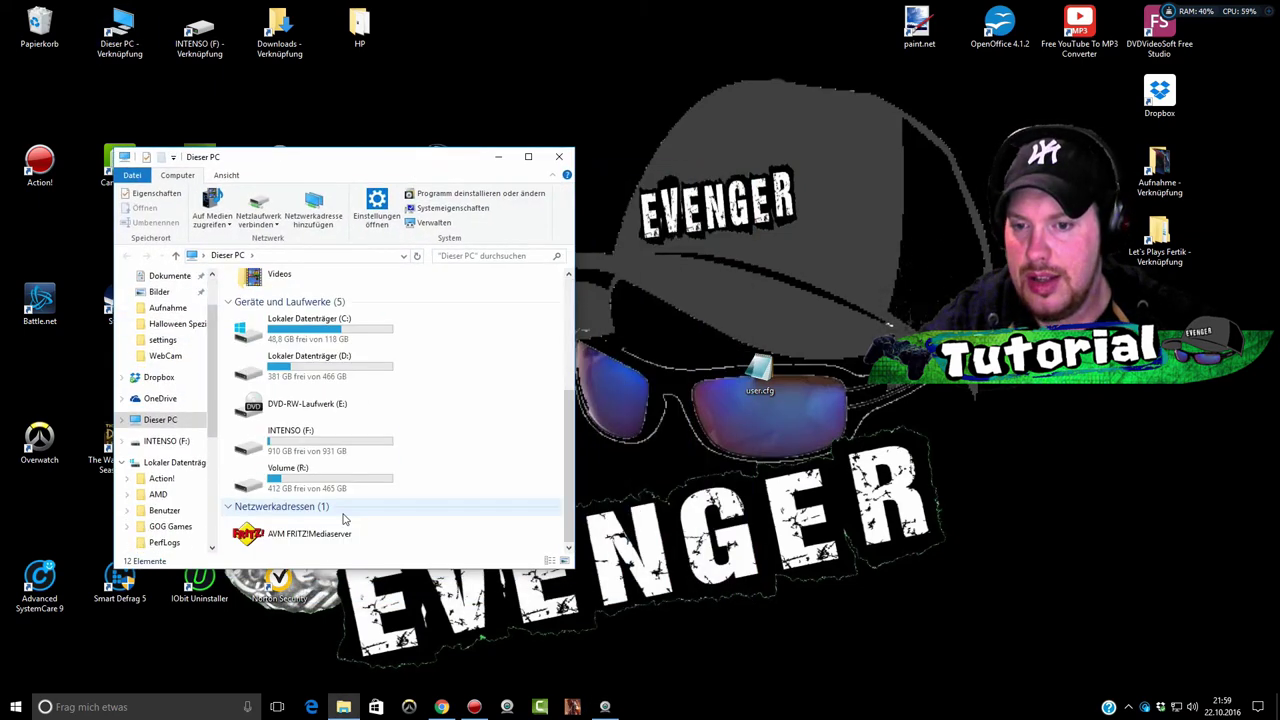
double_click(318, 368)
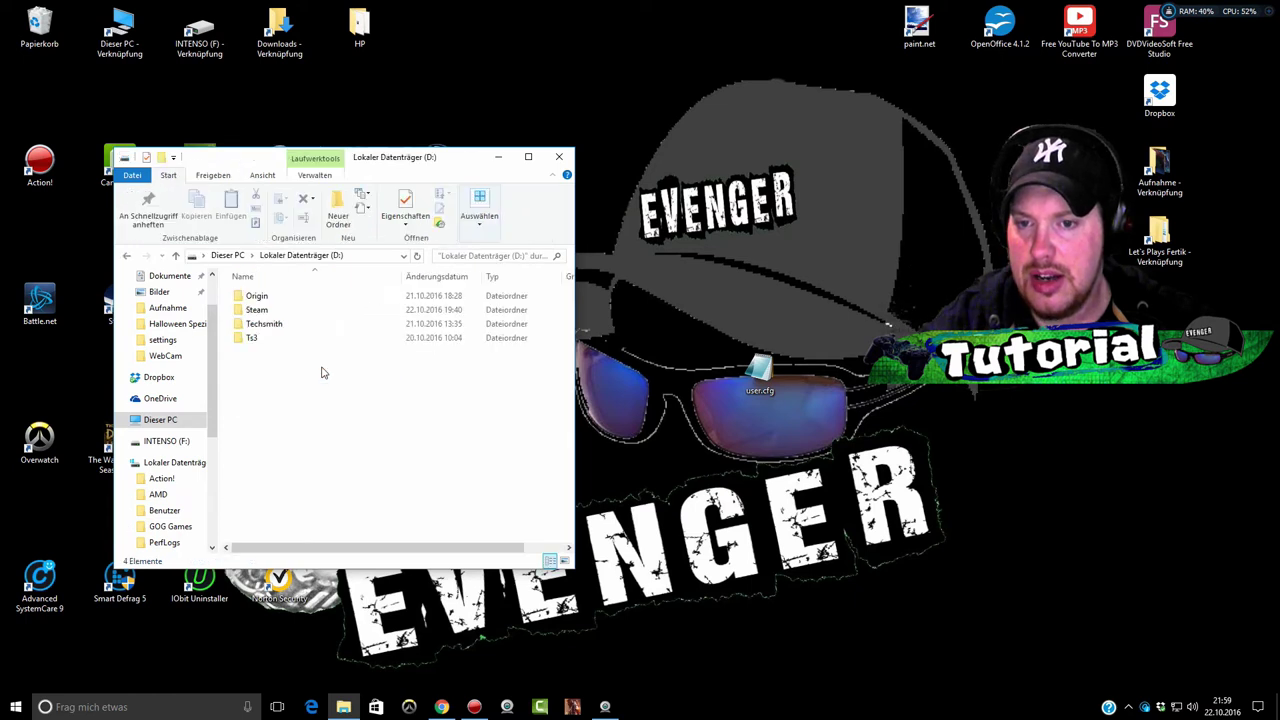
double_click(258, 297)
double_click(265, 298)
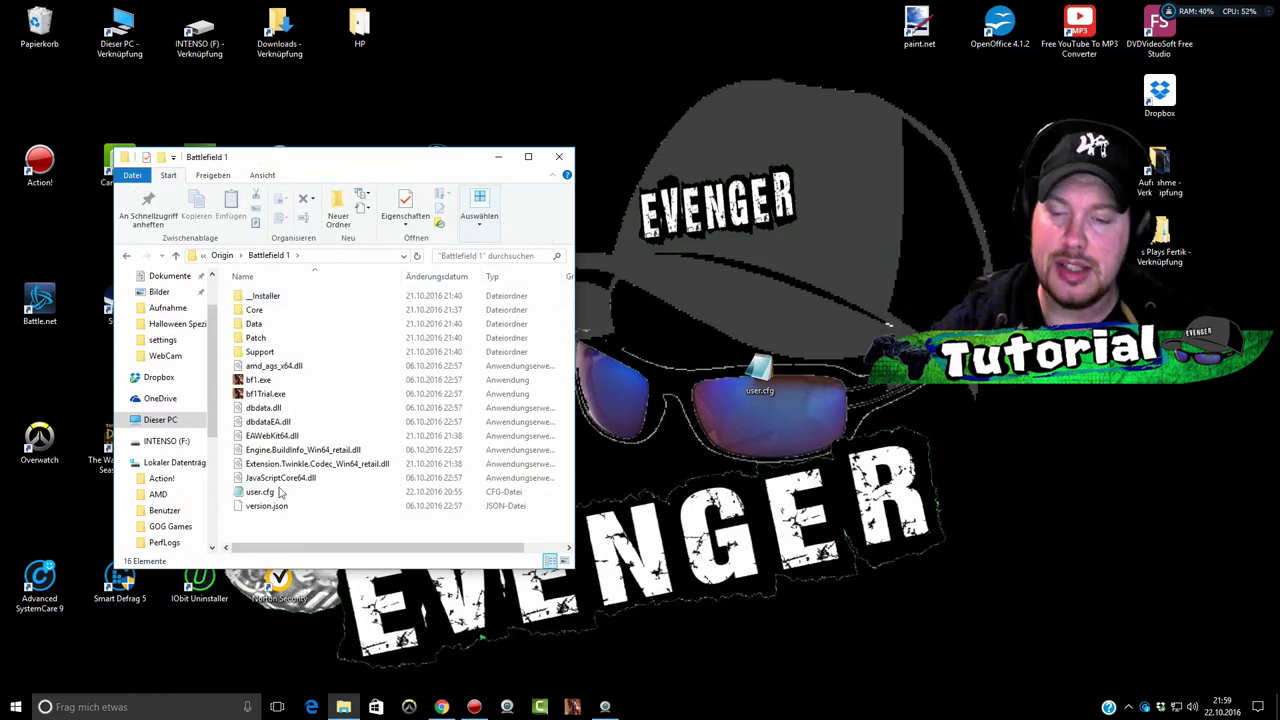
Delete user.cfg from the desktop and close the Battlefield 1 folder window
mouse_move(758, 378)
left_mouse_down()
mouse_move(372, 428)
mouse_move(293, 477)
mouse_move(543, 432)
mouse_move(752, 368)
mouse_move(768, 378)
left_mouse_up()
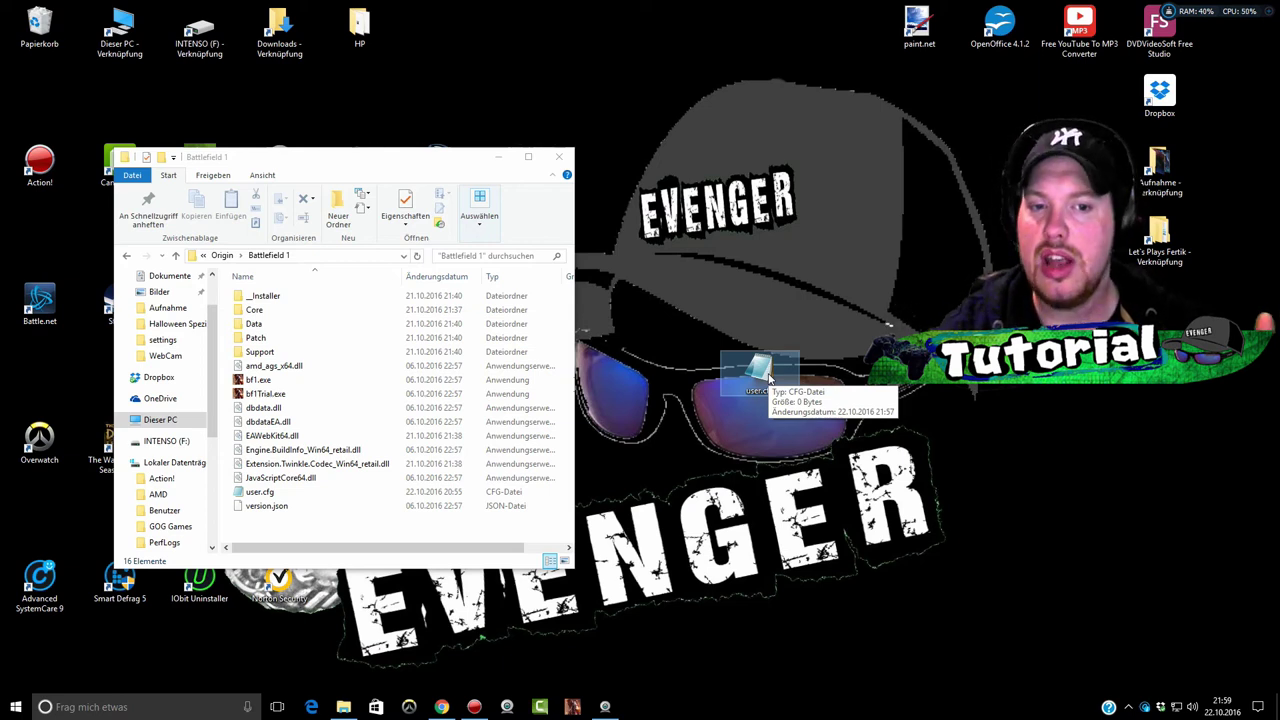
key("Delete")
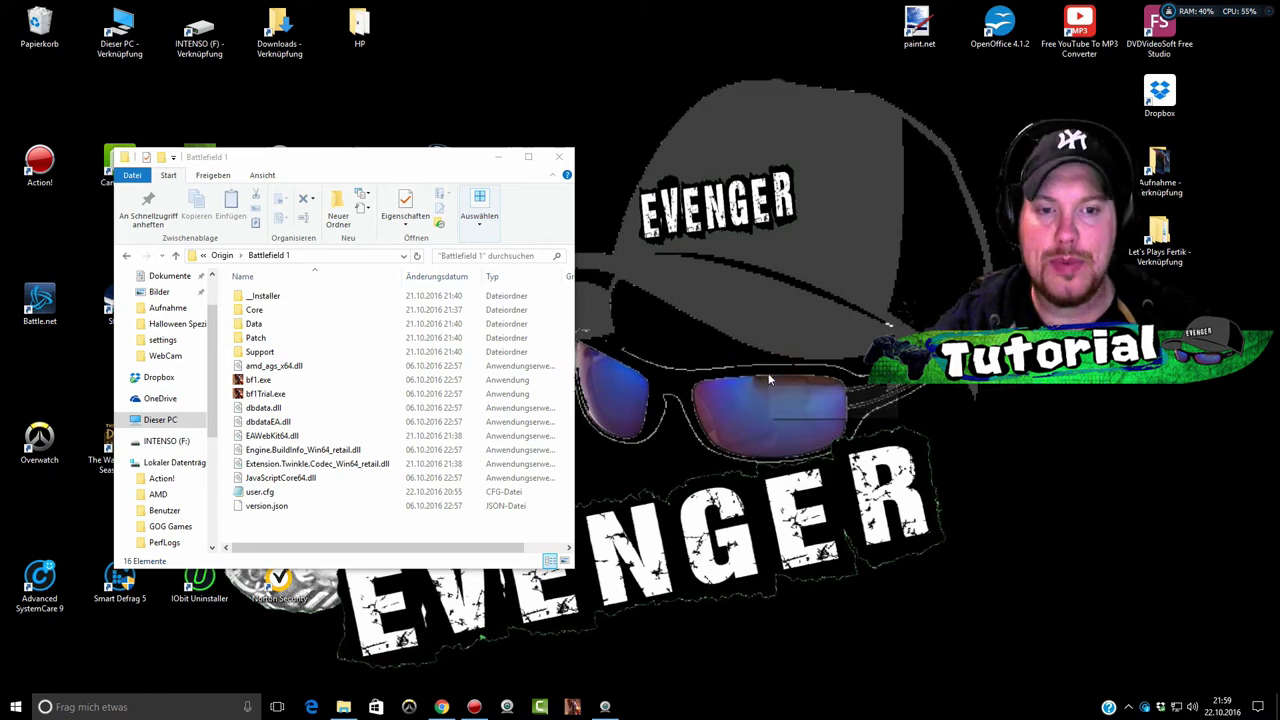
left_click(558, 158)
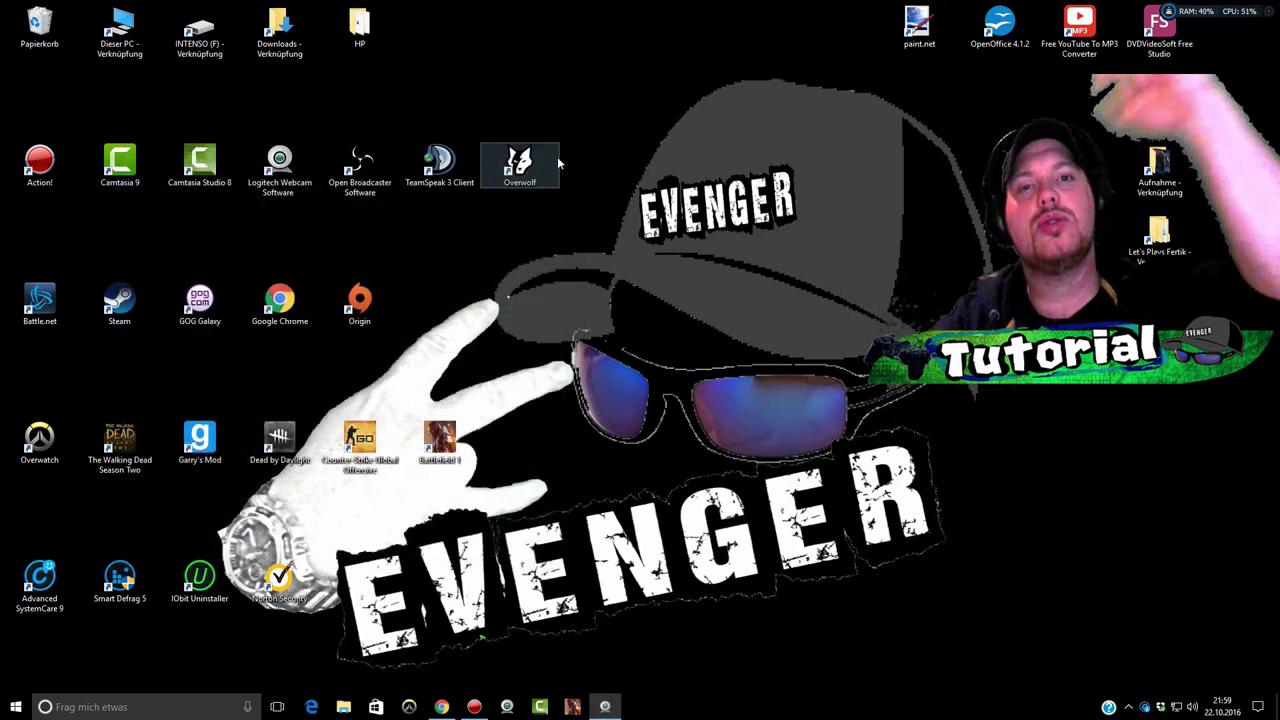